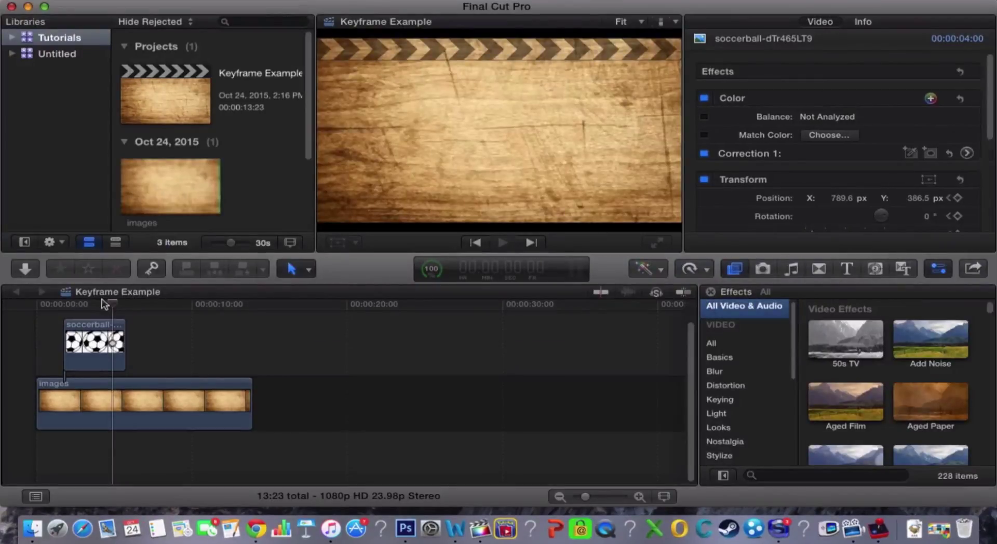
# Play the Keyframe Example project from its beginning to review the soccer ball's keyframed movement.
pyautogui.moveTo(113, 307); pyautogui.dragTo(34, 307)
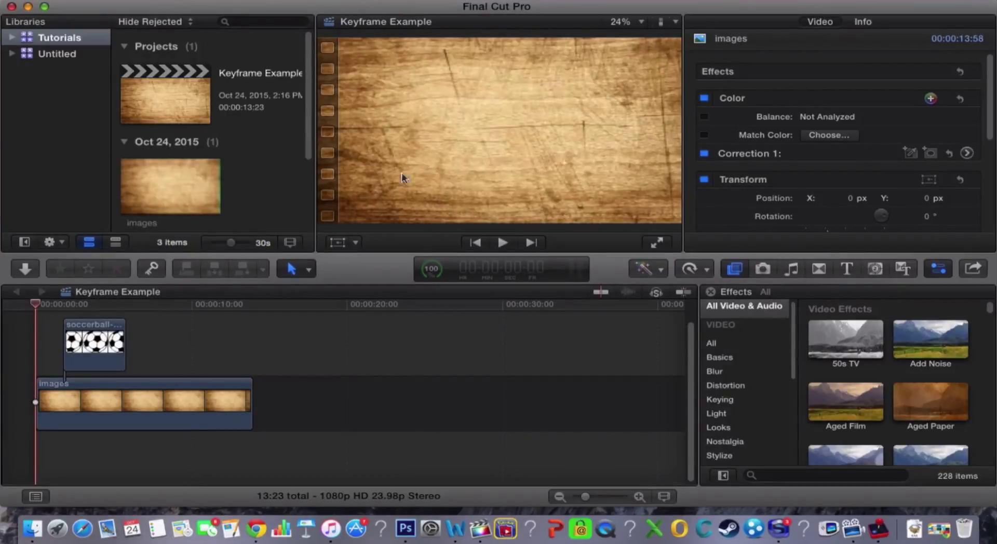
pyautogui.click(502, 243)
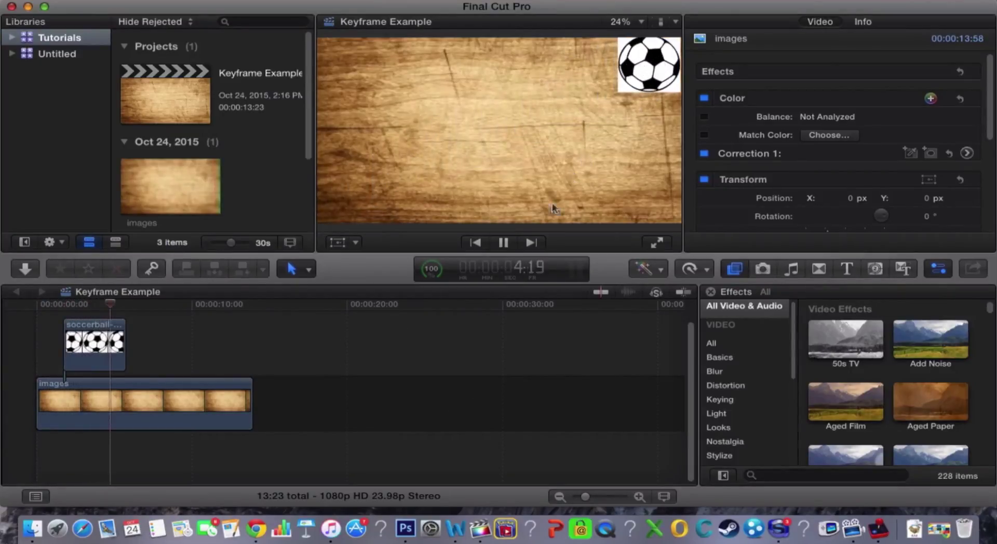
pyautogui.click(503, 242)
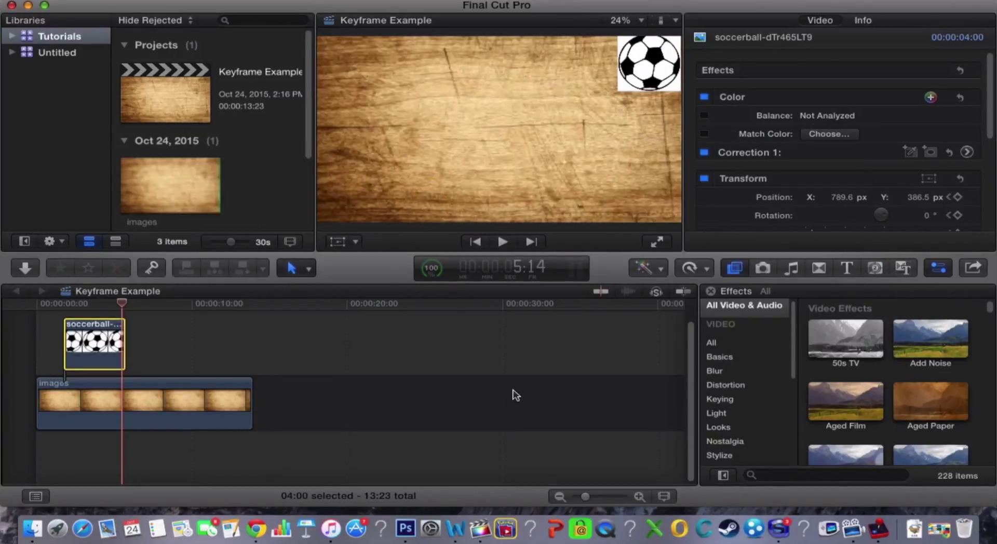
# Close the Final Cut Pro window and open iMovie.
pyautogui.click(11, 5)
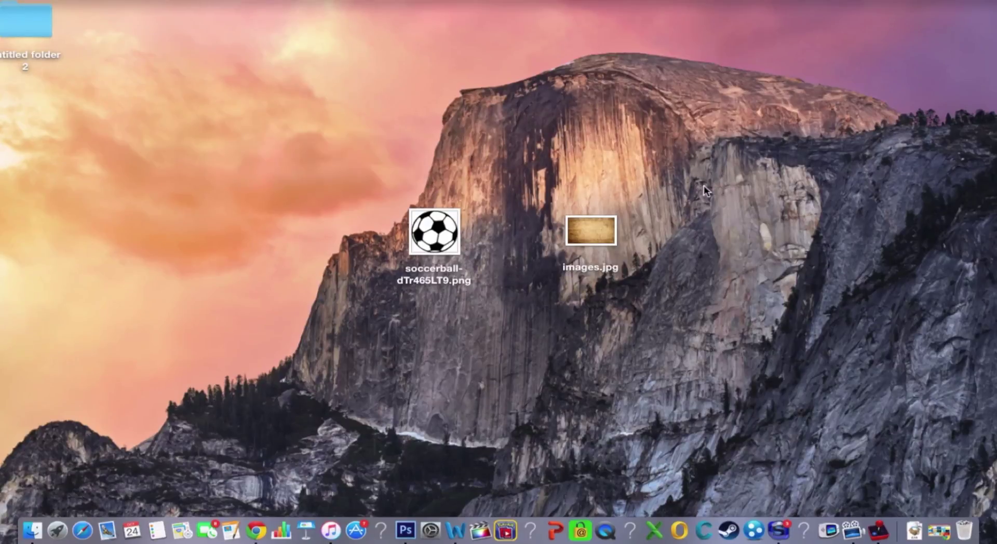
pyautogui.press('super+space')
pyautogui.write('imovie')
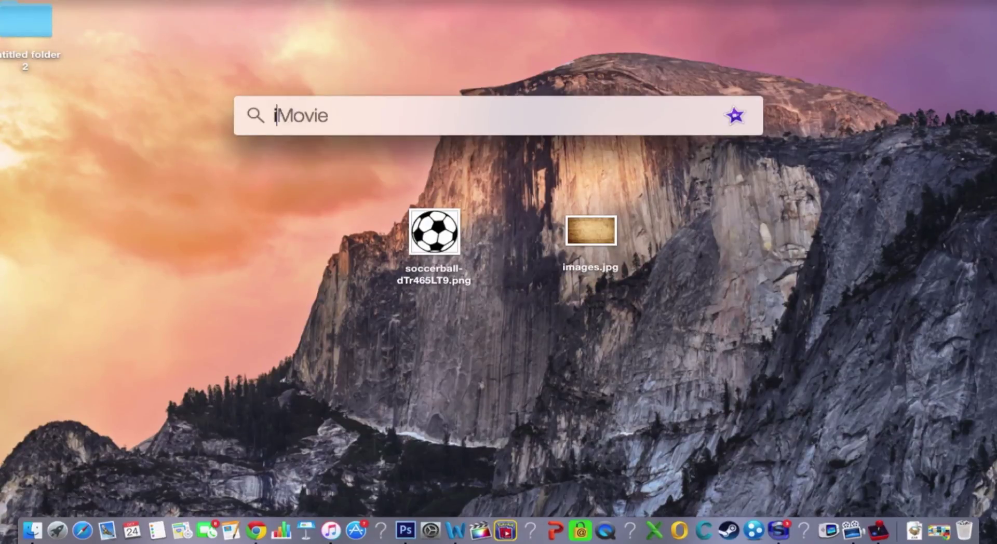
pyautogui.press('Return')
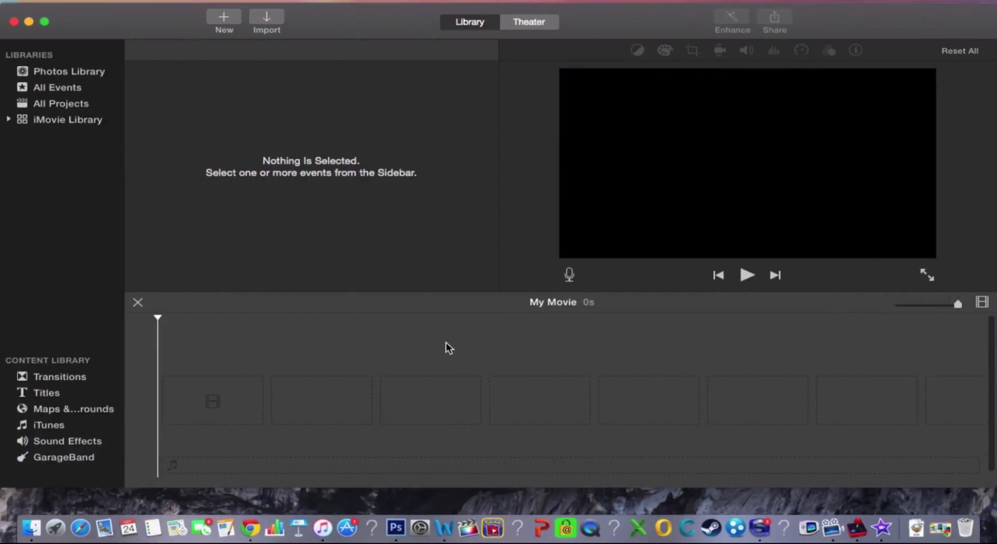
# Create a new movie with No Theme, named "How to use keyframes", in the 9-1-15 event.
pyautogui.click(98, 1)
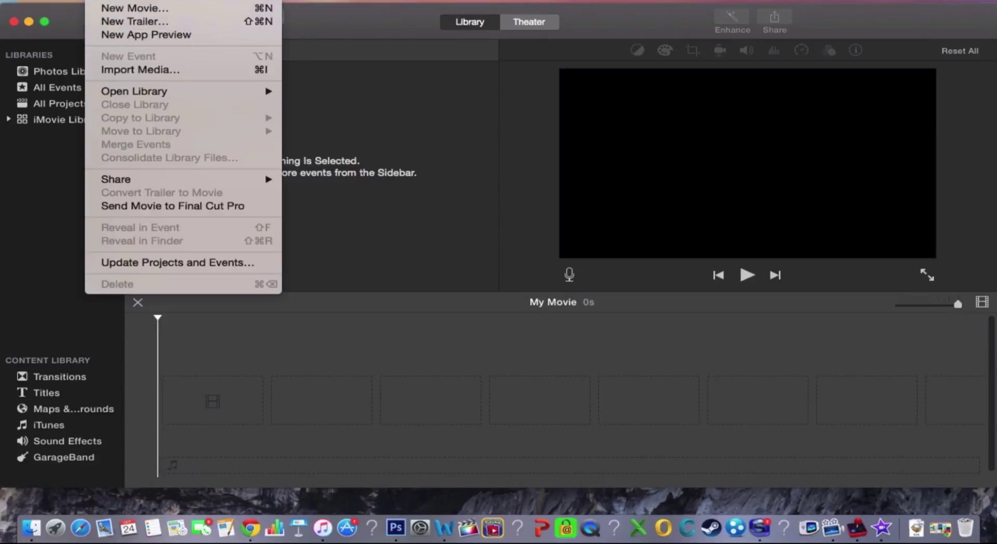
pyautogui.click(54, 110)
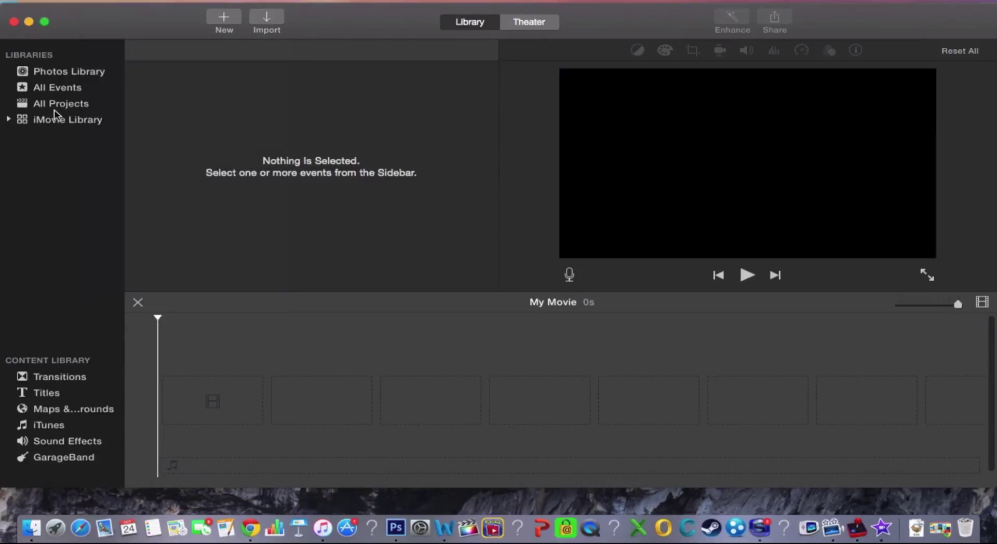
pyautogui.press('super+n')
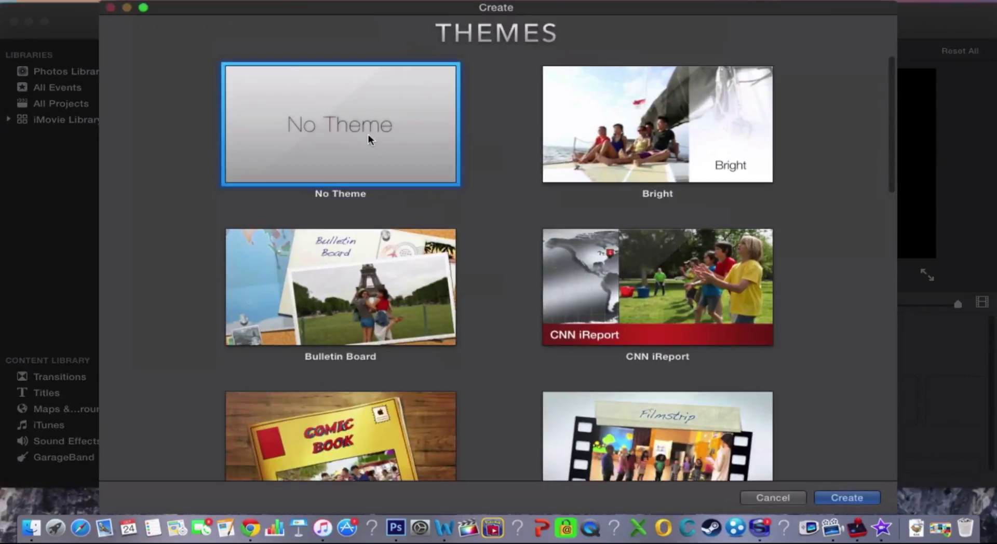
pyautogui.click(847, 498)
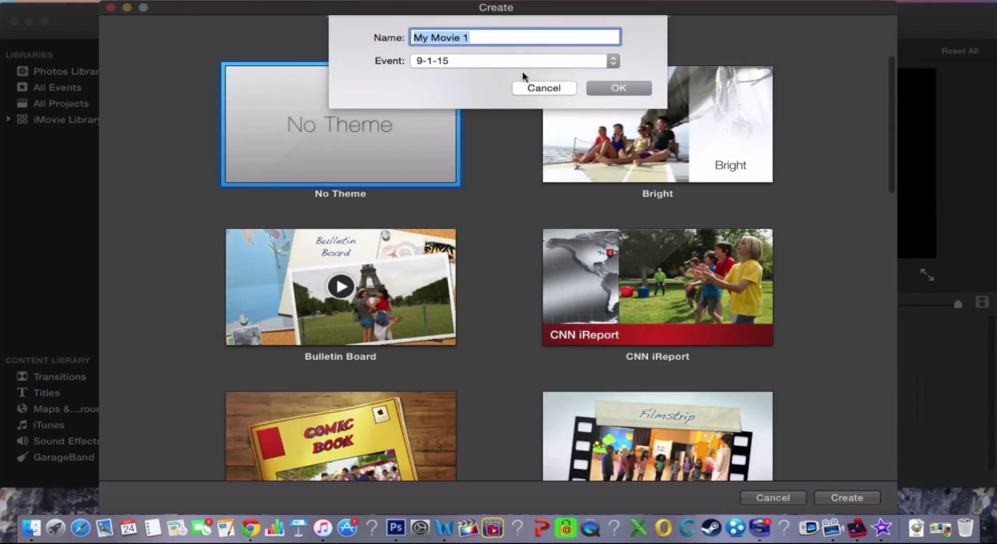
pyautogui.press('BackSpace')
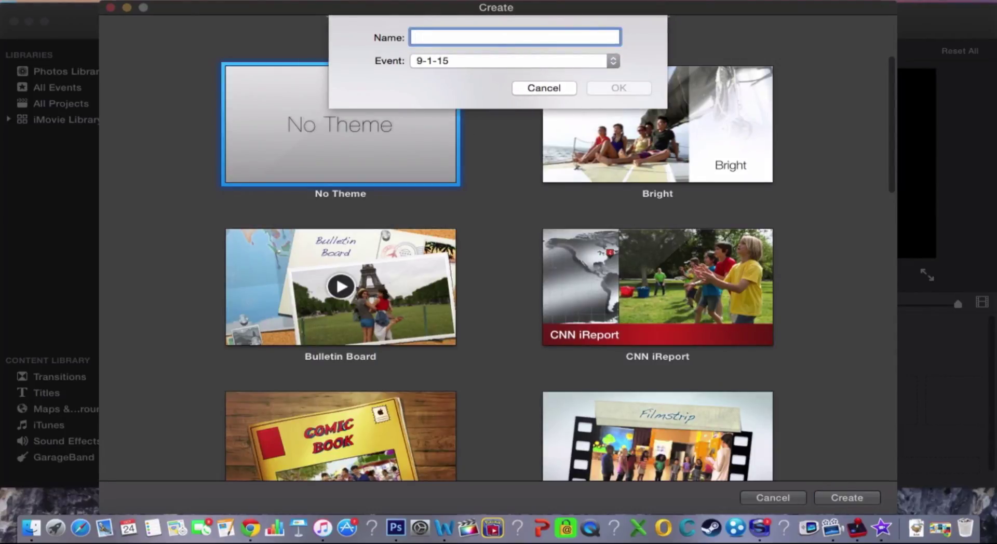
pyautogui.write('How to use k')
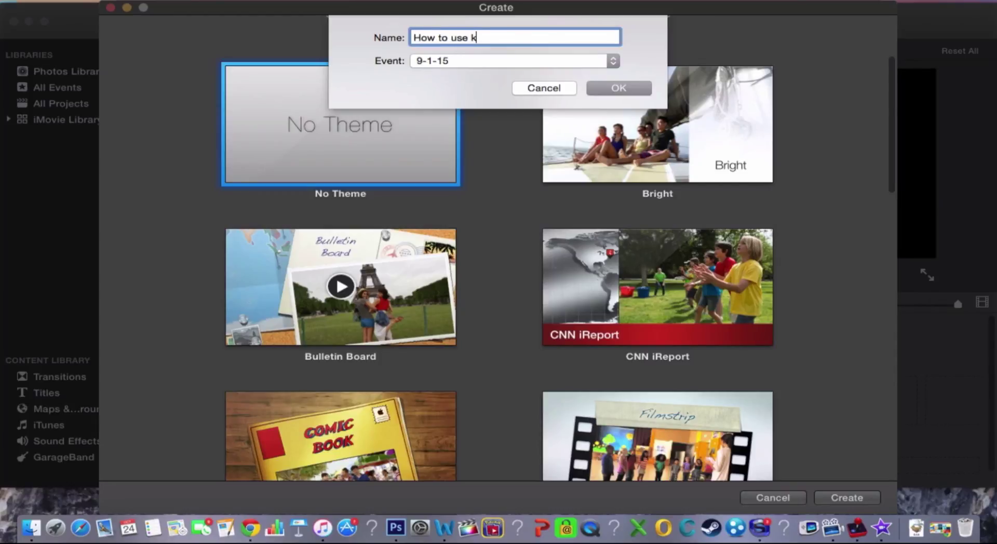
pyautogui.write('eyframes')
pyautogui.press('Return')
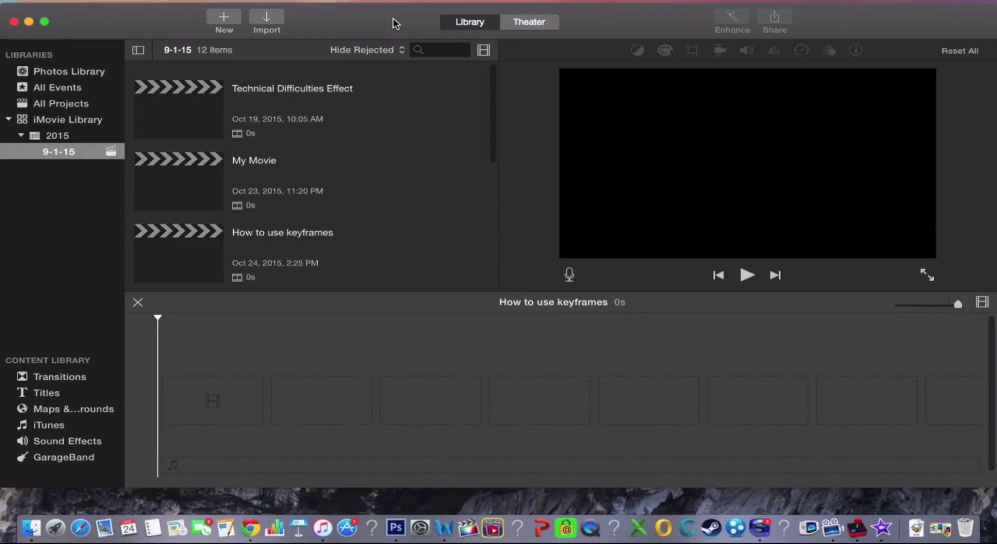
# Add images.jpg from the desktop to the empty movie timeline as the background clip.
pyautogui.moveTo(392, 18); pyautogui.dragTo(414, 313)
pyautogui.moveTo(594, 249); pyautogui.dragTo(581, 102)
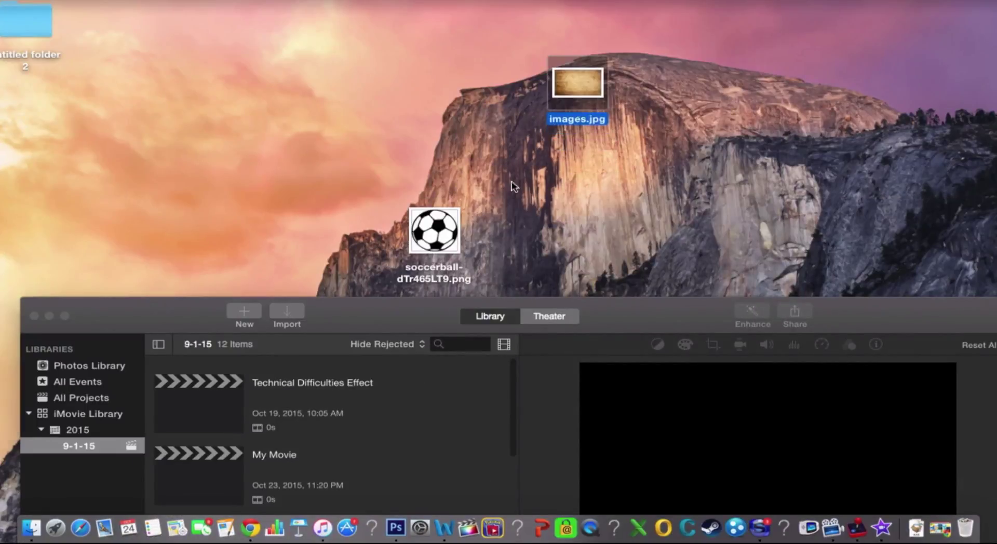
pyautogui.moveTo(445, 226); pyautogui.dragTo(434, 54)
pyautogui.click(373, 378)
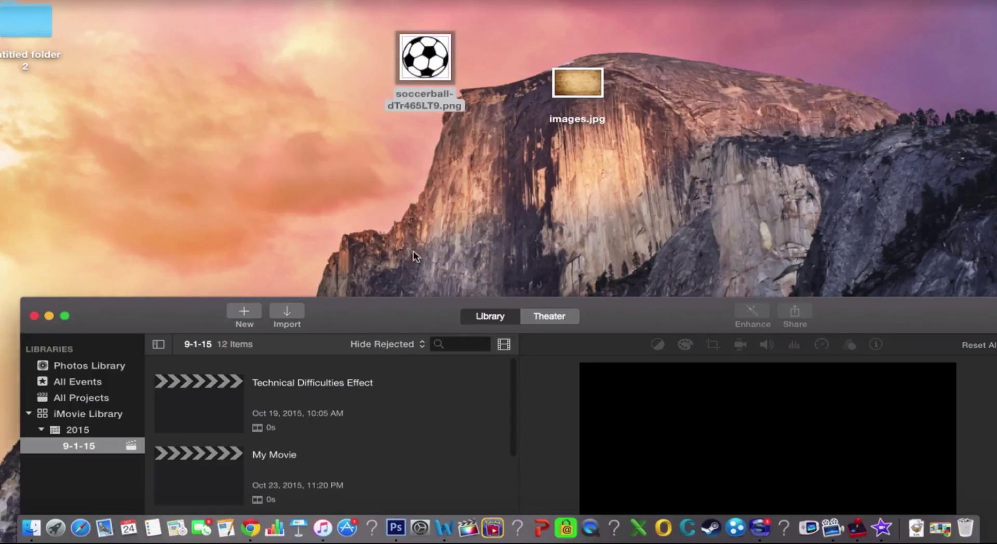
pyautogui.moveTo(389, 300); pyautogui.dragTo(404, 141)
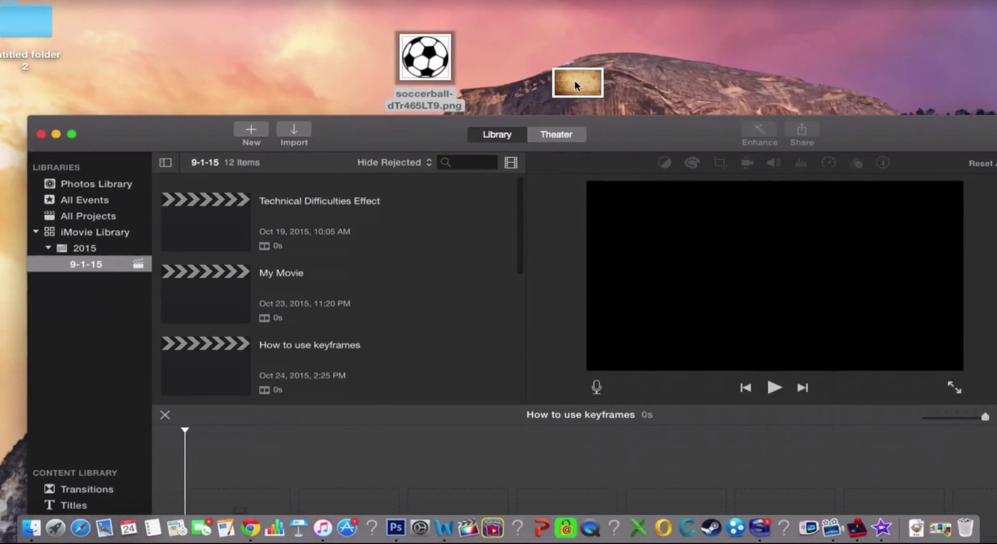
pyautogui.moveTo(576, 86); pyautogui.dragTo(270, 467)
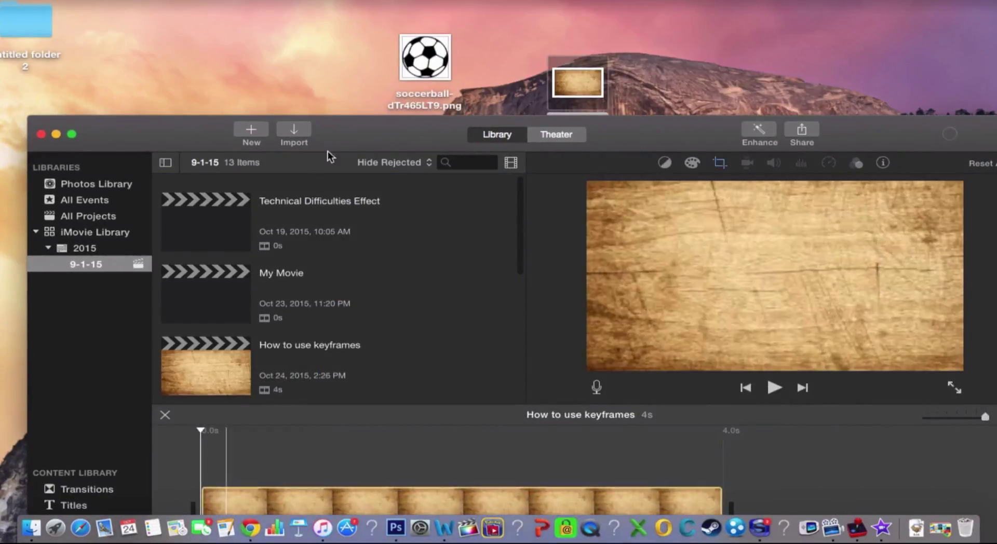
pyautogui.moveTo(412, 136); pyautogui.dragTo(420, 21)
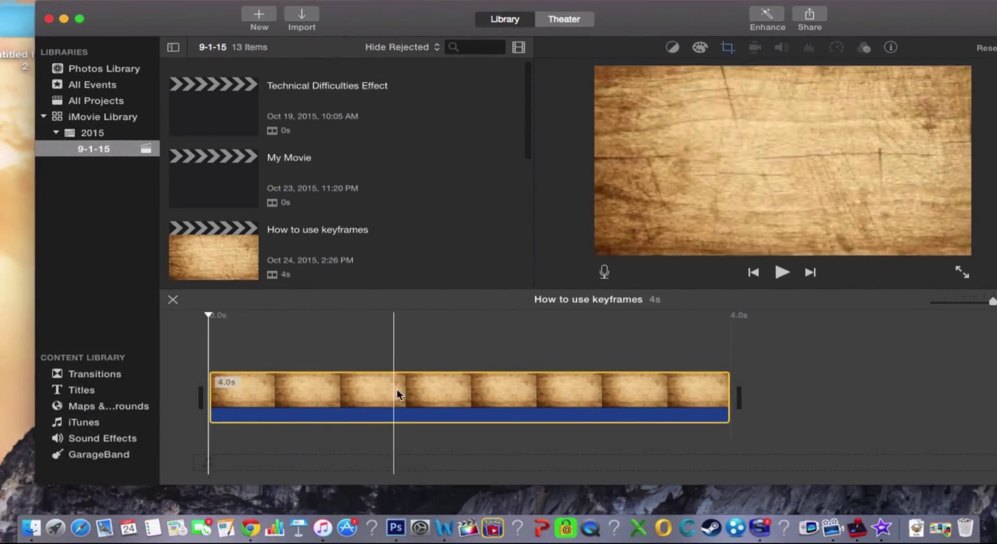
# Play the wood background clip to examine its default motion and return the playhead to the start.
pyautogui.press('space')
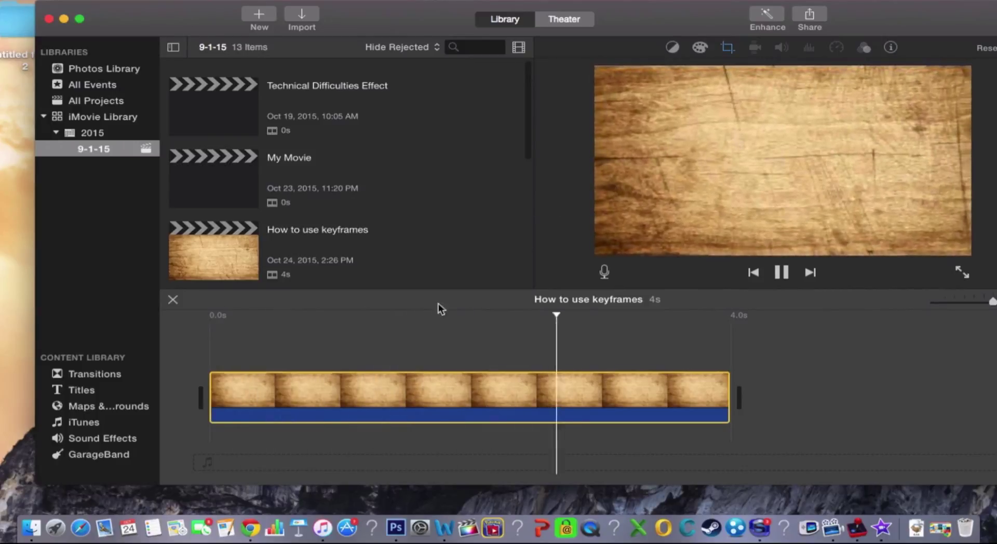
pyautogui.click(403, 326)
pyautogui.press('space')
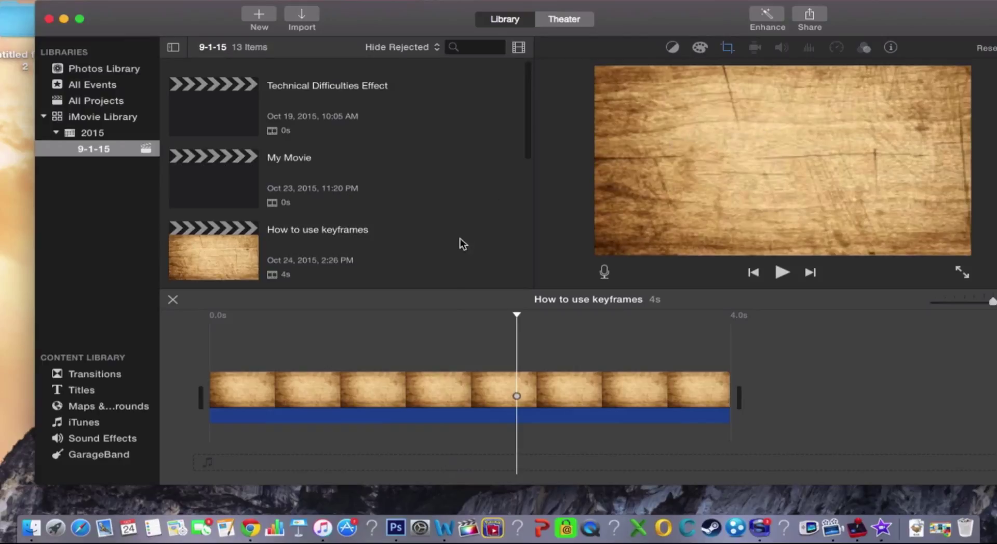
pyautogui.moveTo(516, 315); pyautogui.dragTo(210, 317)
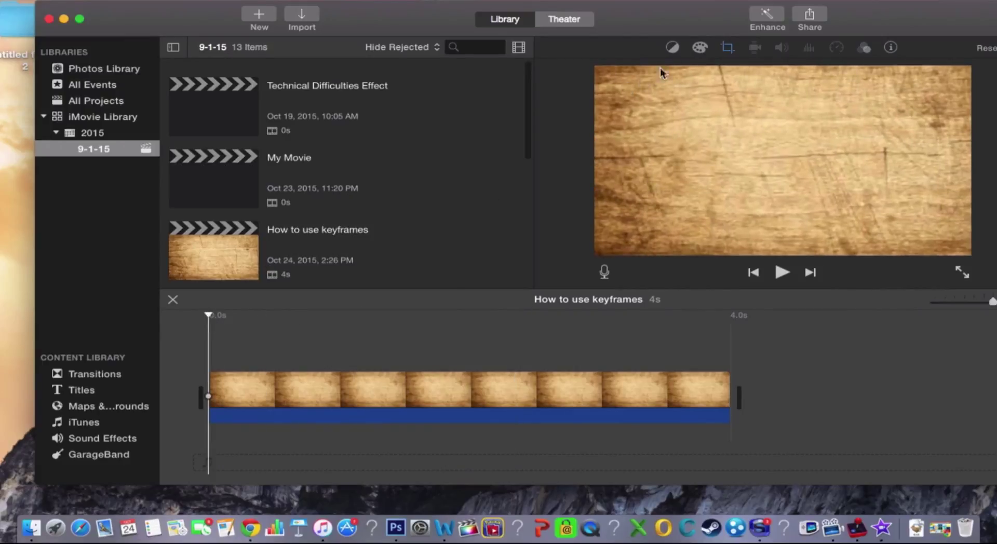
# Set the background clip's crop style to Fit and play the clip through.
pyautogui.click(727, 48)
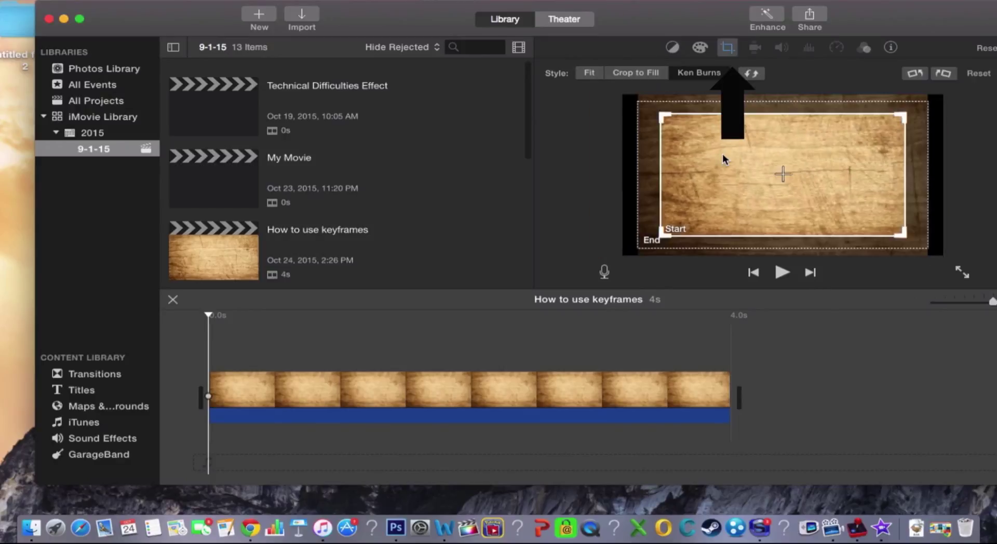
pyautogui.click(589, 73)
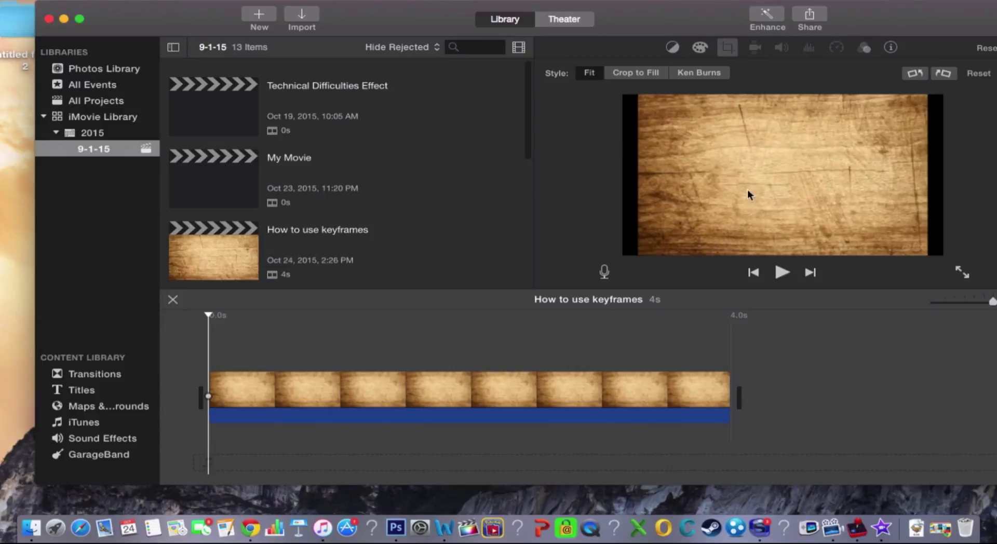
pyautogui.click(773, 274)
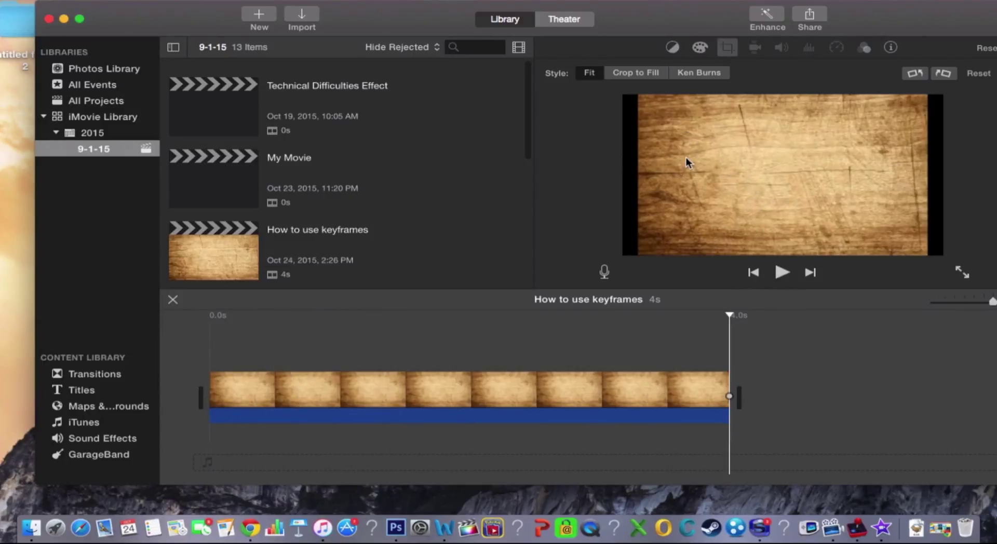
# Extend the wood background clip's duration in the timeline to 9 seconds.
pyautogui.moveTo(892, 6)
pyautogui.mouseDown()
pyautogui.moveTo(847, 6)
pyautogui.moveTo(875, 5)
pyautogui.mouseUp()
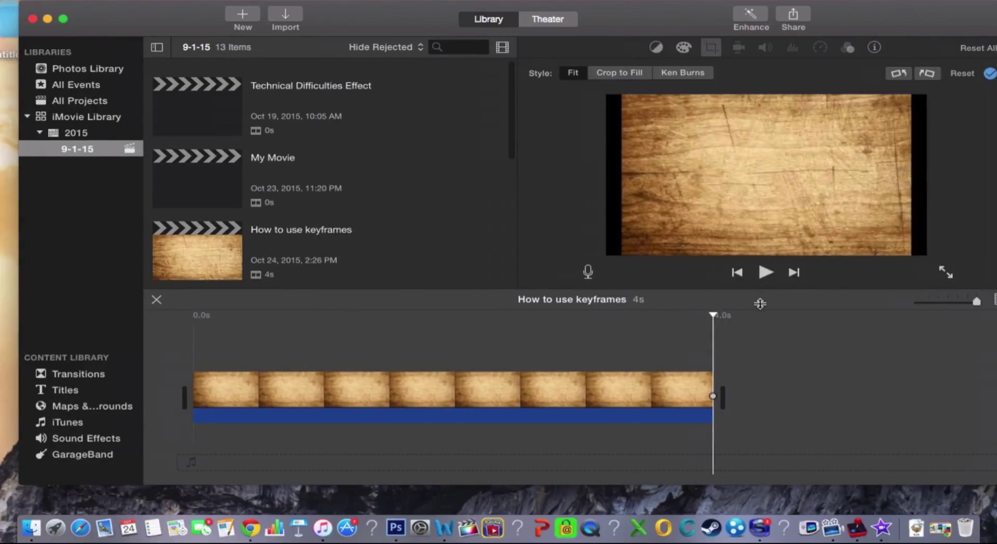
pyautogui.moveTo(844, 9); pyautogui.dragTo(769, 8)
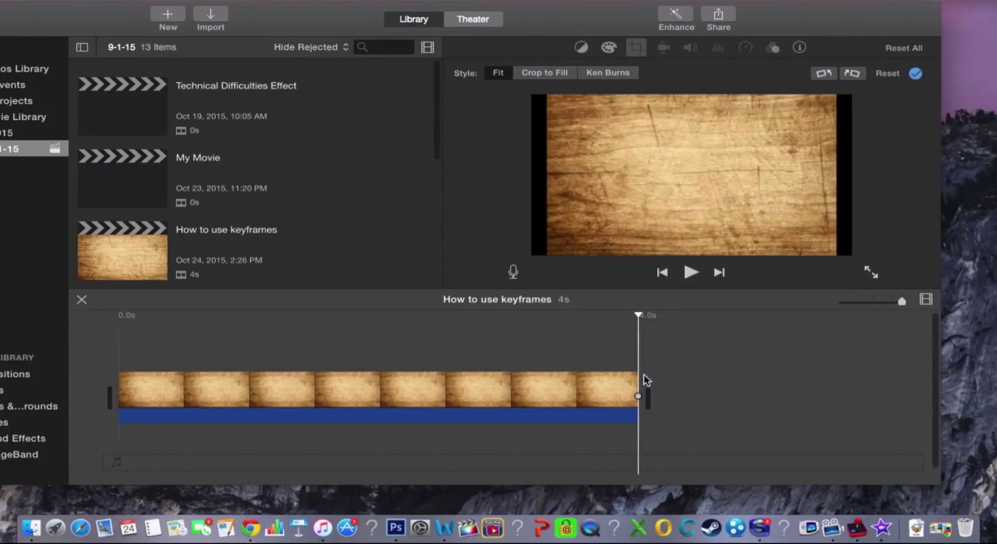
pyautogui.moveTo(636, 378); pyautogui.dragTo(893, 374)
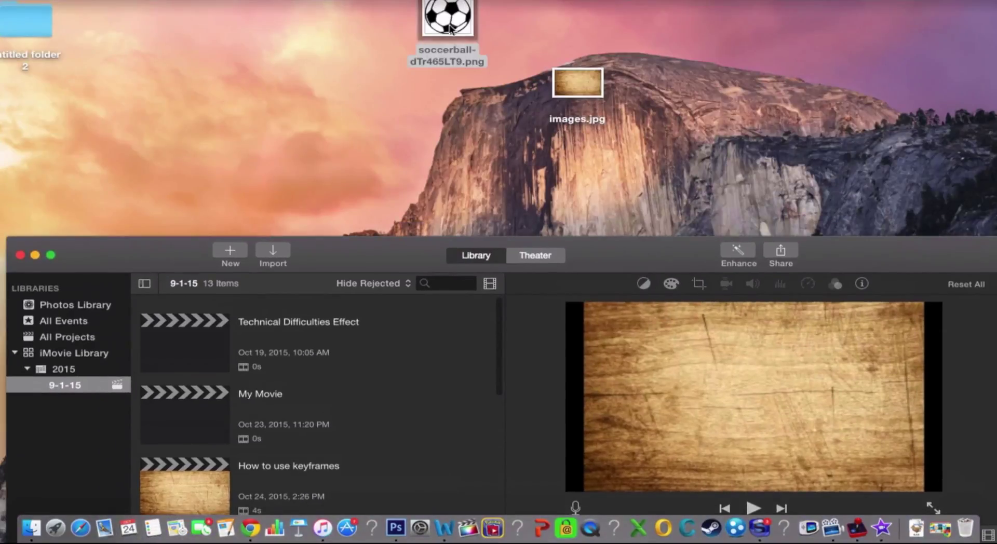
# Add soccerball-dTr465LT9.png from the desktop above the background clip, starting at about 2 seconds, and preview it.
pyautogui.moveTo(450, 28); pyautogui.dragTo(480, 53)
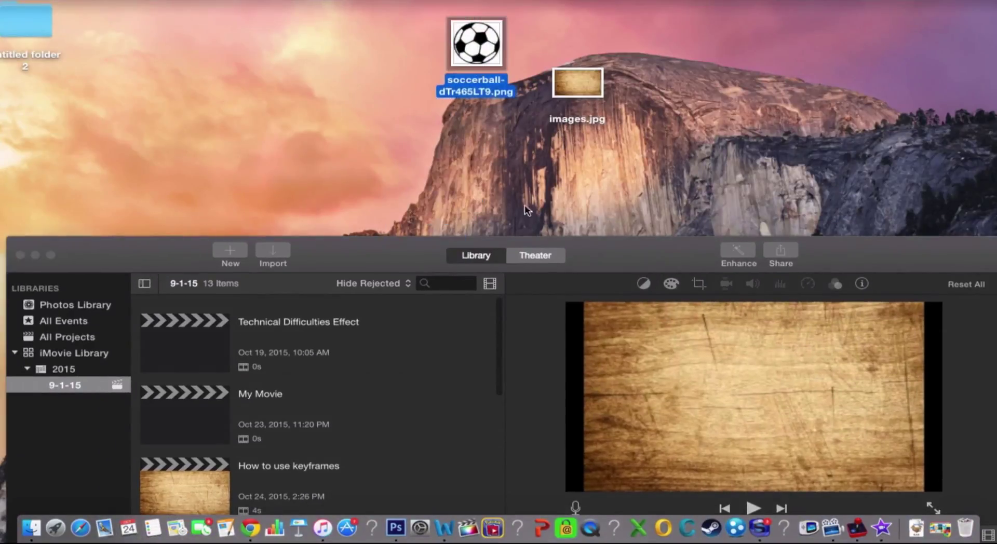
pyautogui.moveTo(631, 251); pyautogui.dragTo(646, 23)
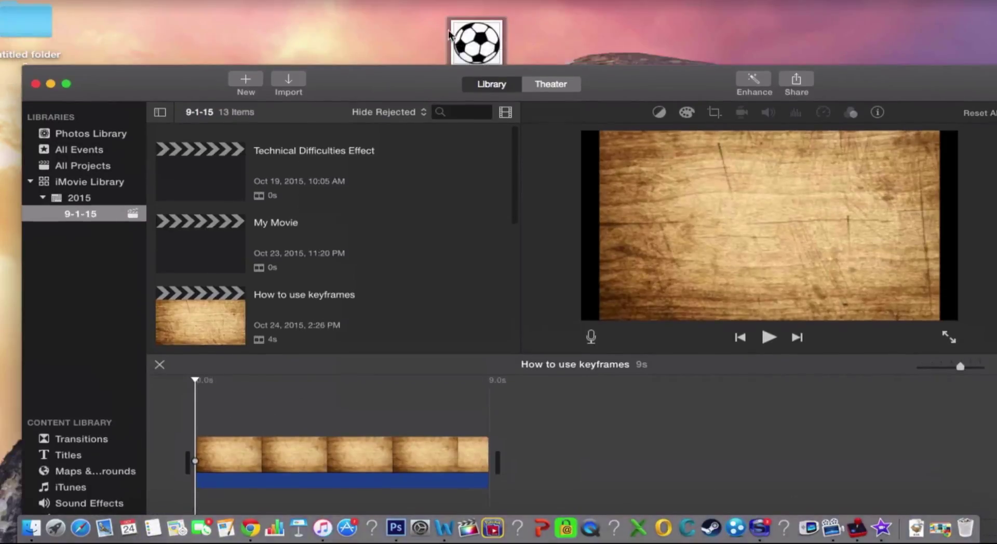
pyautogui.moveTo(476, 42); pyautogui.dragTo(300, 388)
pyautogui.moveTo(641, 75); pyautogui.dragTo(636, 9)
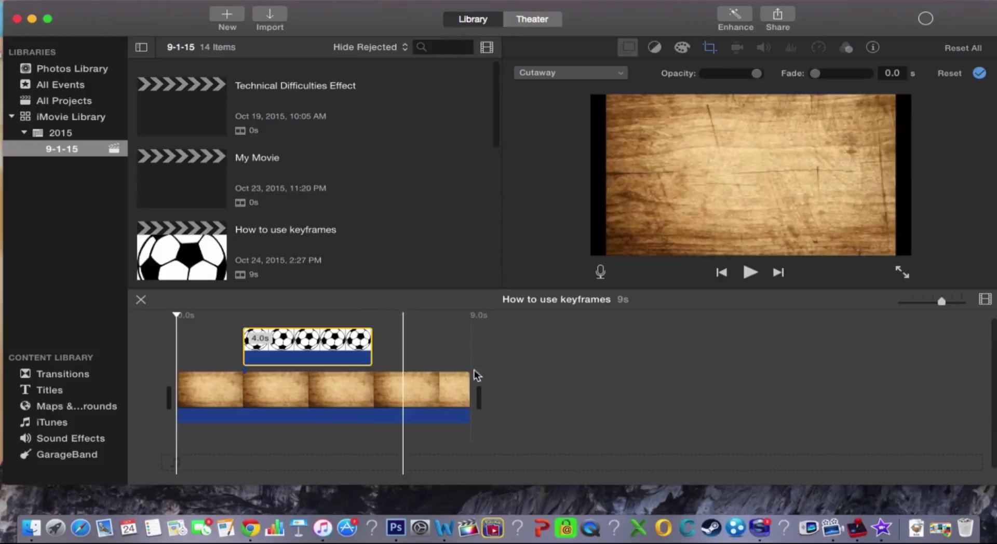
pyautogui.press('space')
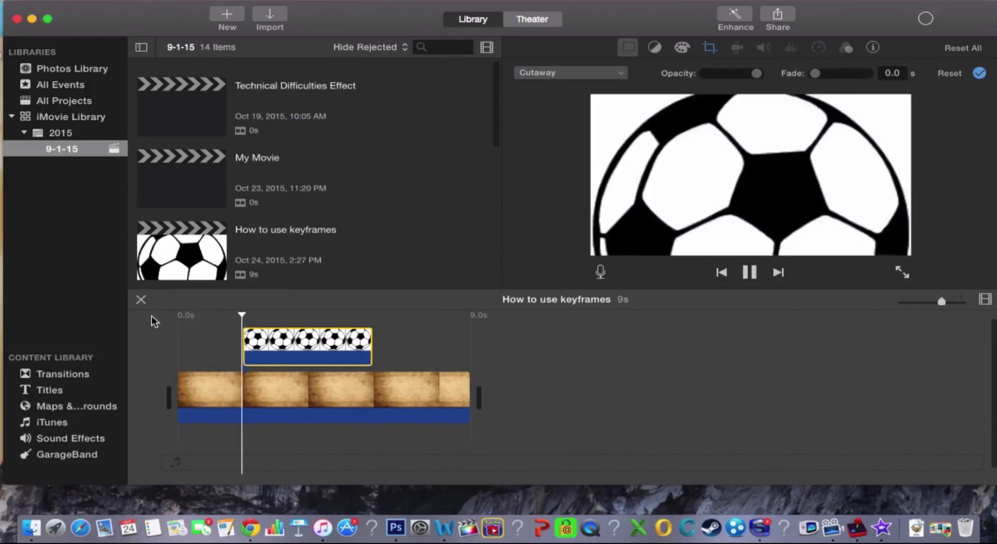
pyautogui.press('space')
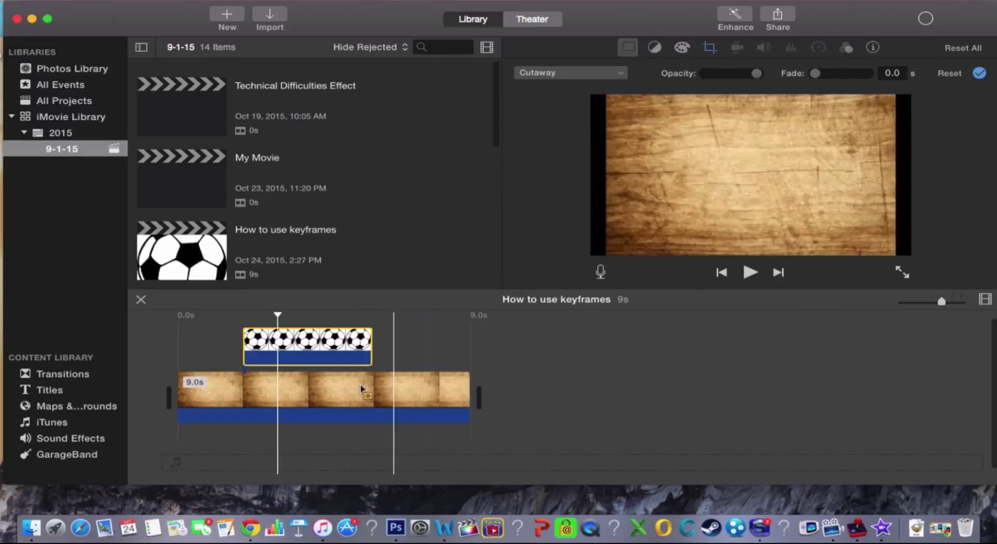
# Change the soccer ball overlay from Cutaway to Picture in Picture and enlarge its frame in the viewer.
pyautogui.click(553, 78)
pyautogui.click(597, 86)
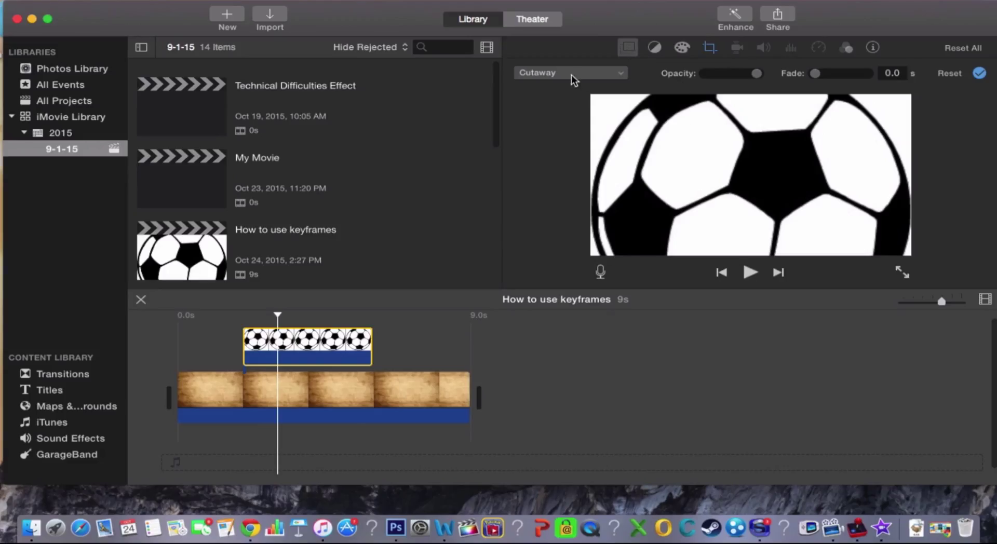
pyautogui.click(621, 73)
pyautogui.click(550, 123)
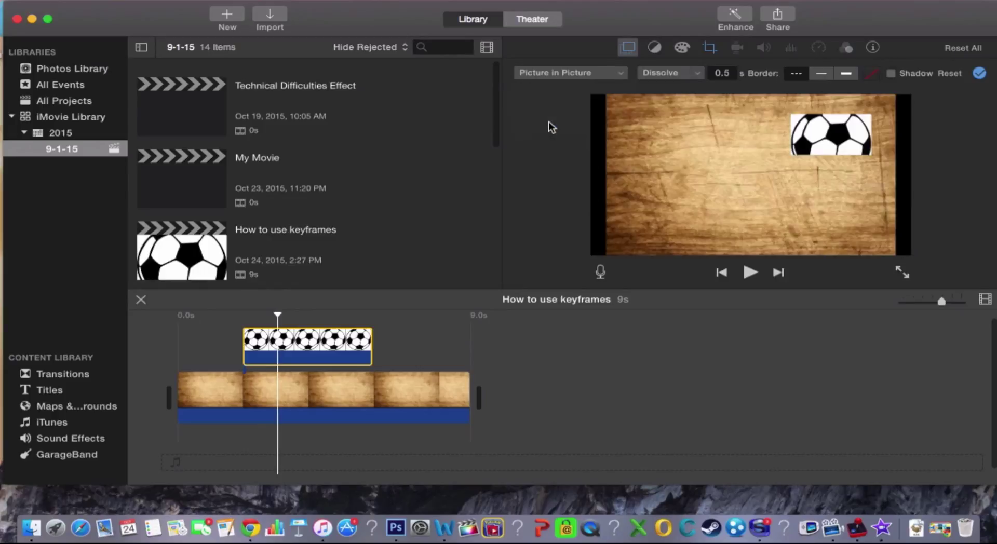
pyautogui.moveTo(872, 186)
pyautogui.mouseDown()
pyautogui.moveTo(890, 202)
pyautogui.moveTo(867, 184)
pyautogui.mouseUp()
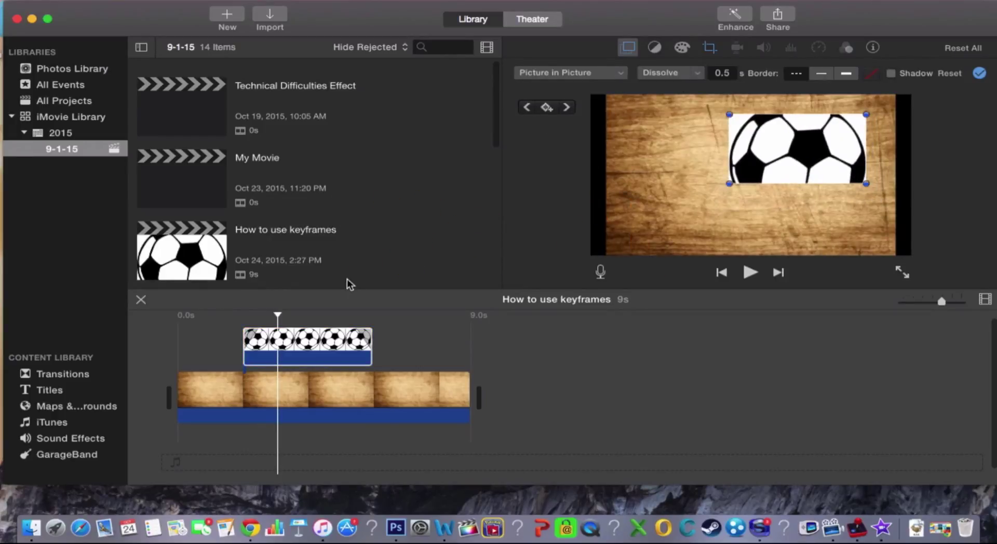
# Play the project from before the soccer ball overlay to preview its picture-in-picture framing over the wood background.
pyautogui.click(202, 325)
pyautogui.press('space')
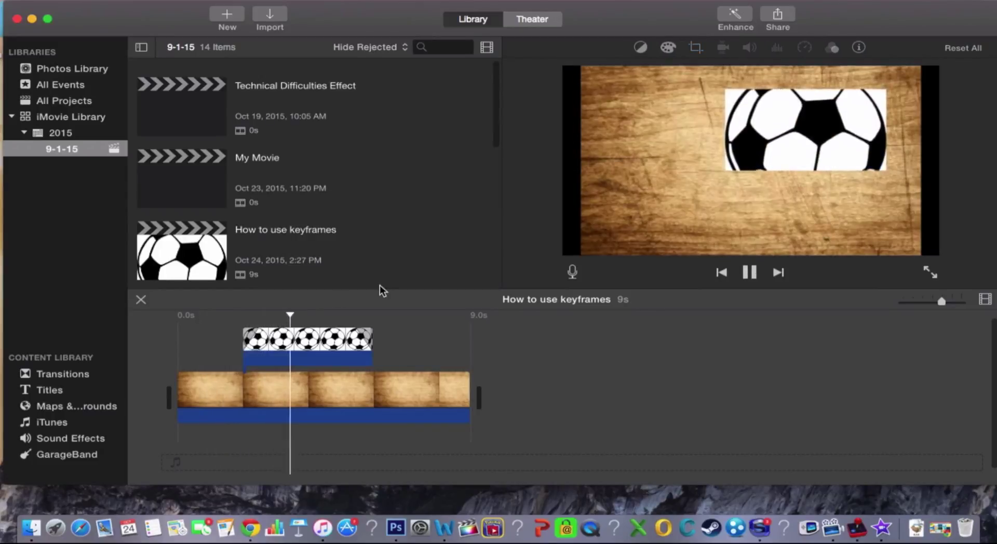
pyautogui.press('space')
pyautogui.click(345, 343)
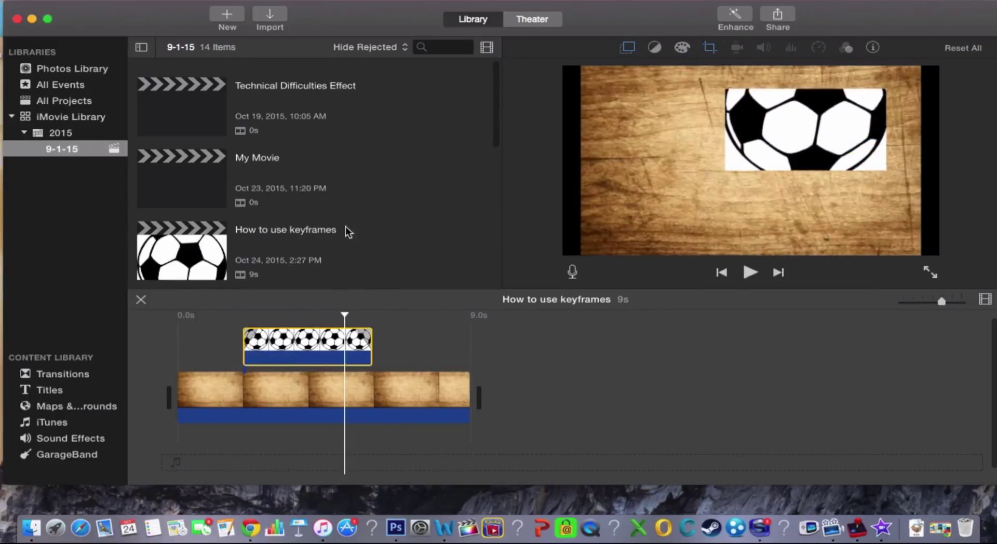
pyautogui.click(230, 323)
pyautogui.press('space')
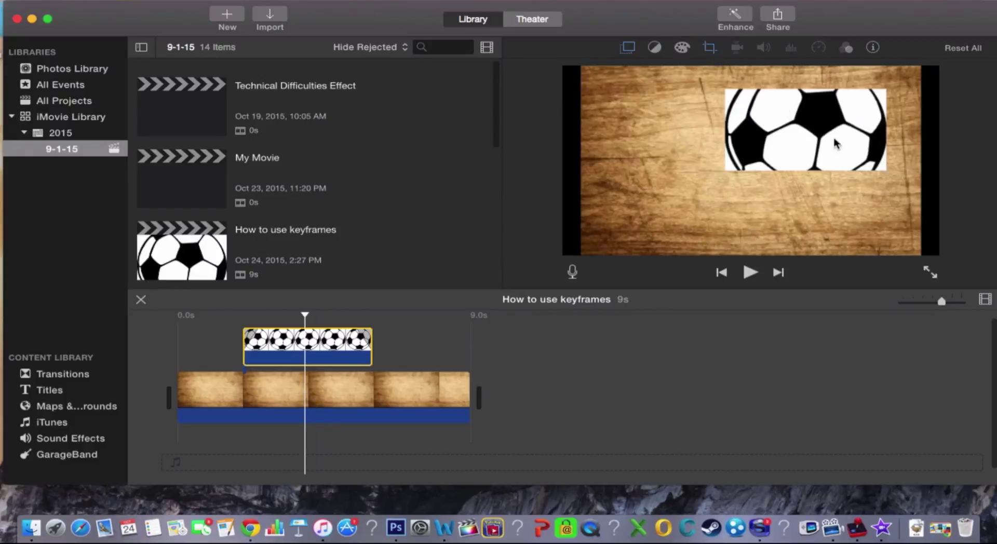
# Set the soccer ball clip's crop style to Fit and preview the result from before the overlay starts.
pyautogui.click(710, 48)
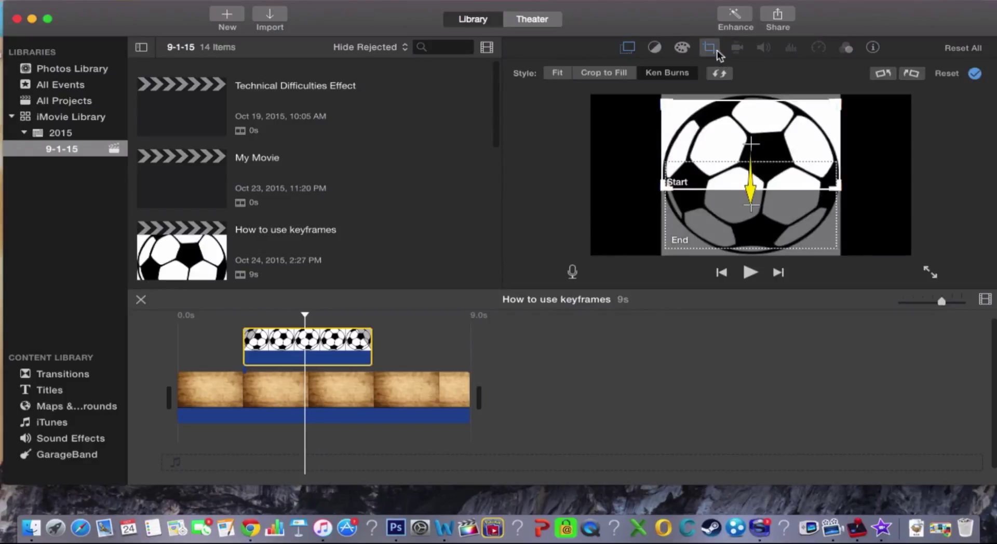
pyautogui.click(557, 73)
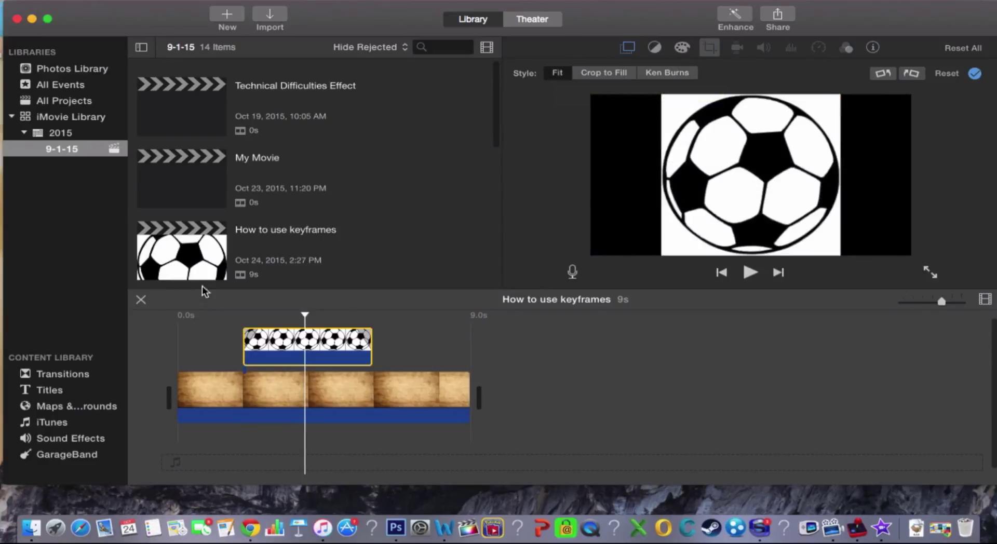
pyautogui.click(213, 324)
pyautogui.press('space')
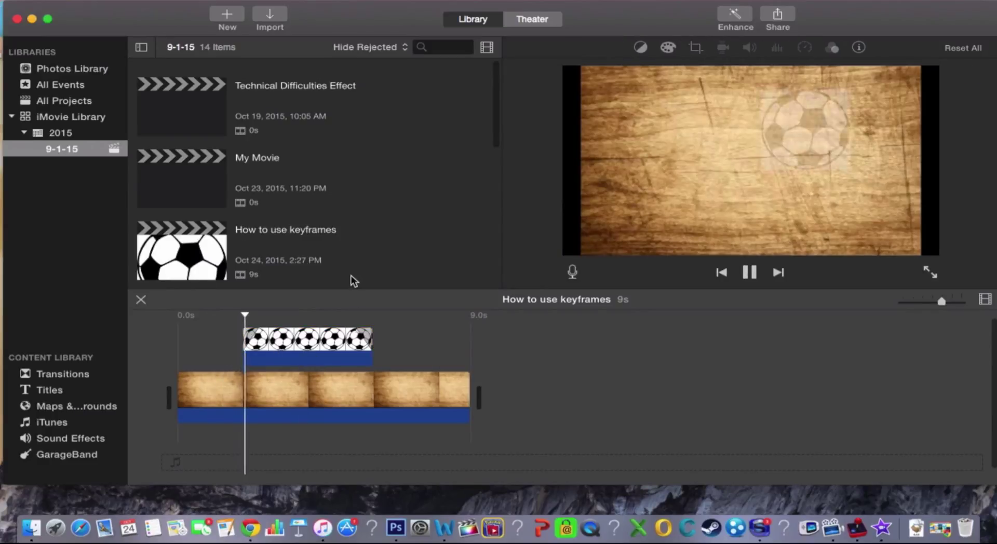
pyautogui.press('space')
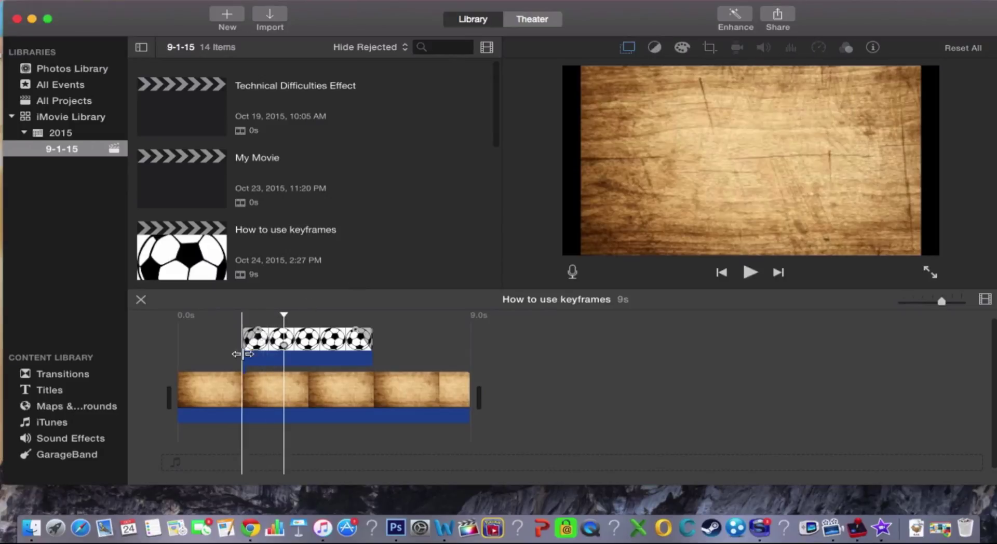
# Extend the beginning of the soccer ball clip to lengthen it to about 4.5 s, and preview its fade-in.
pyautogui.moveTo(249, 338); pyautogui.dragTo(228, 338)
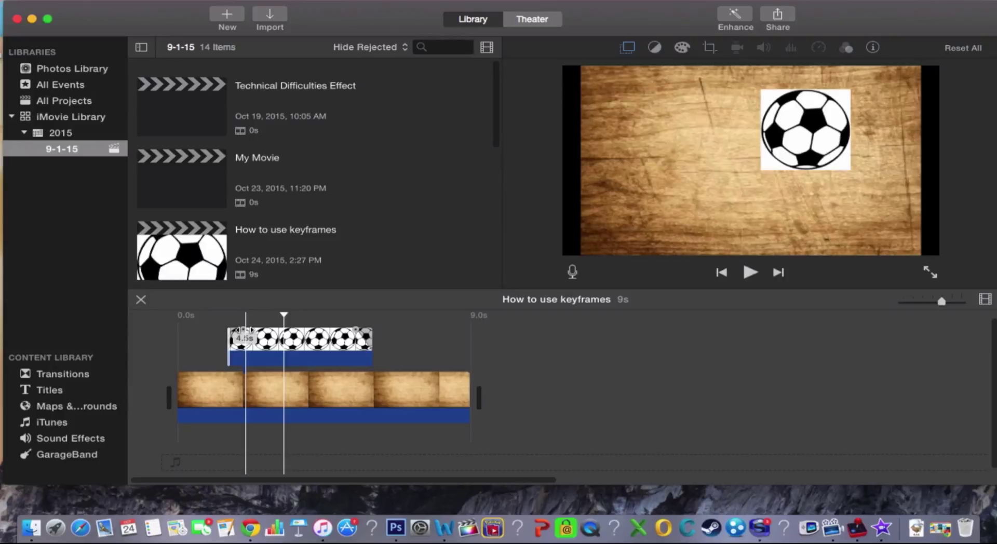
pyautogui.click(217, 317)
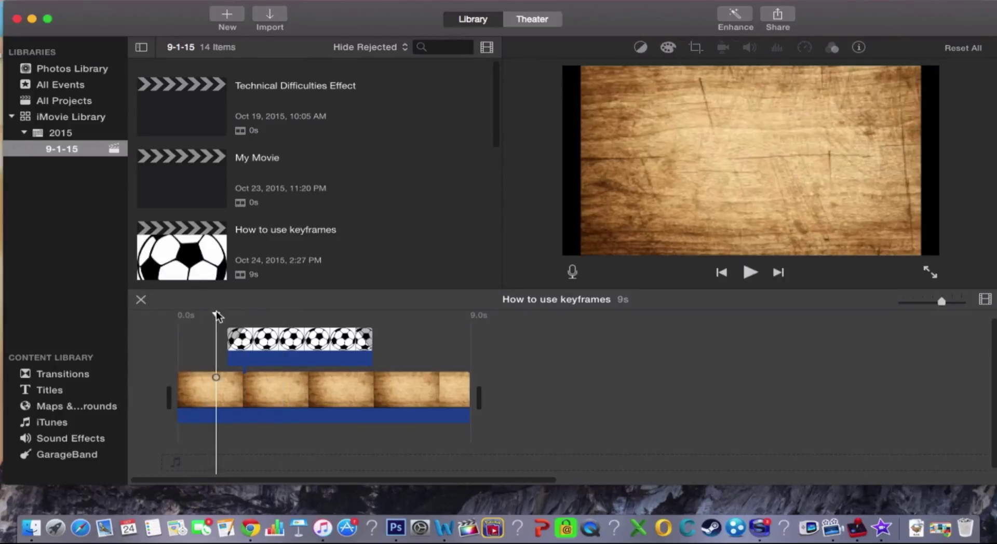
pyautogui.press('space')
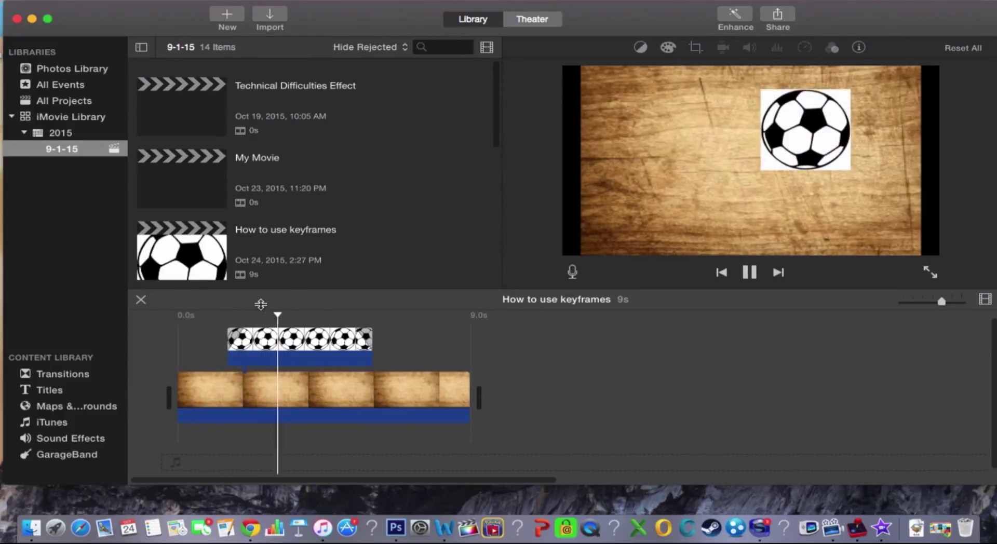
pyautogui.press('space')
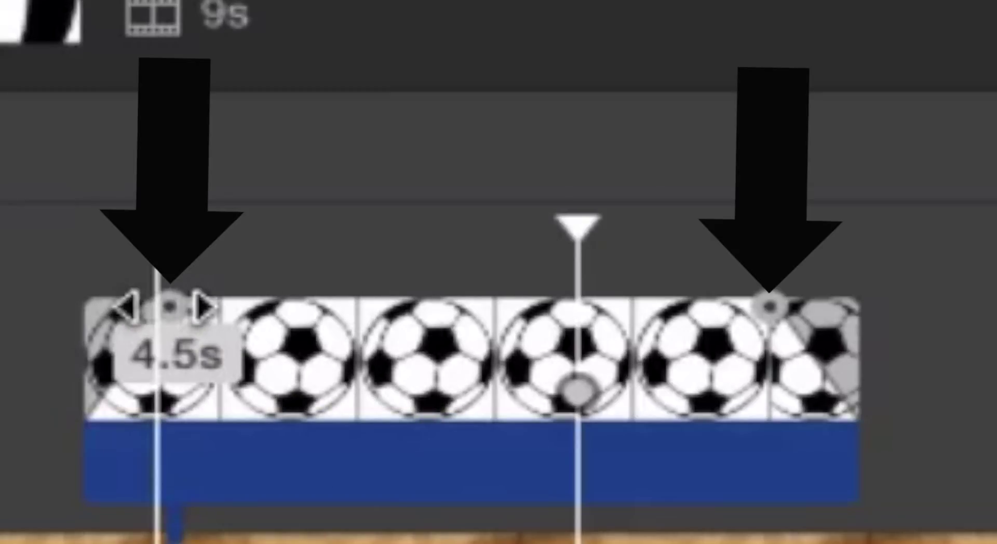
# Remove the soccer ball overlay's fade-in and fade-out by reducing its dissolve to 0.0 s, and preview its appearance.
pyautogui.moveTo(169, 306); pyautogui.dragTo(26, 307)
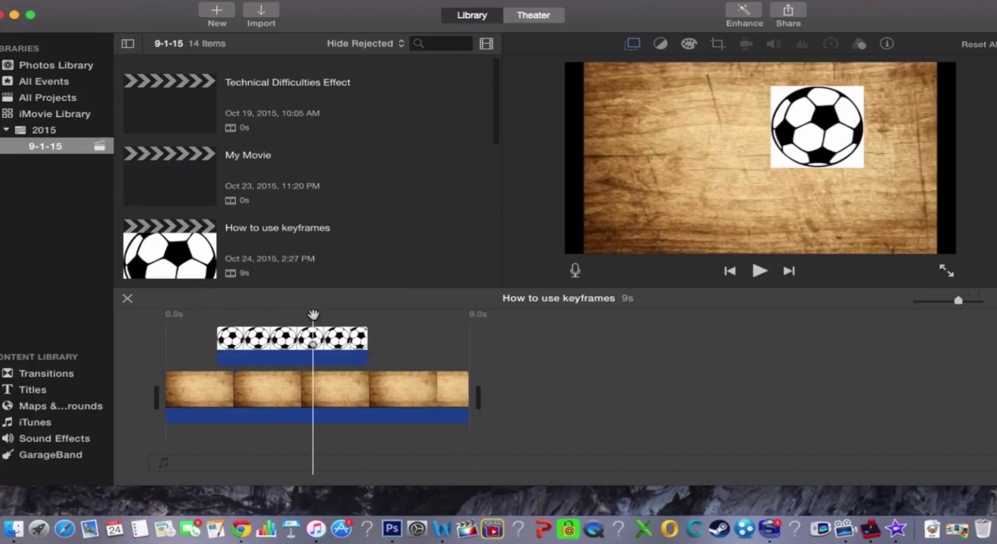
pyautogui.click(157, 326)
pyautogui.press('space')
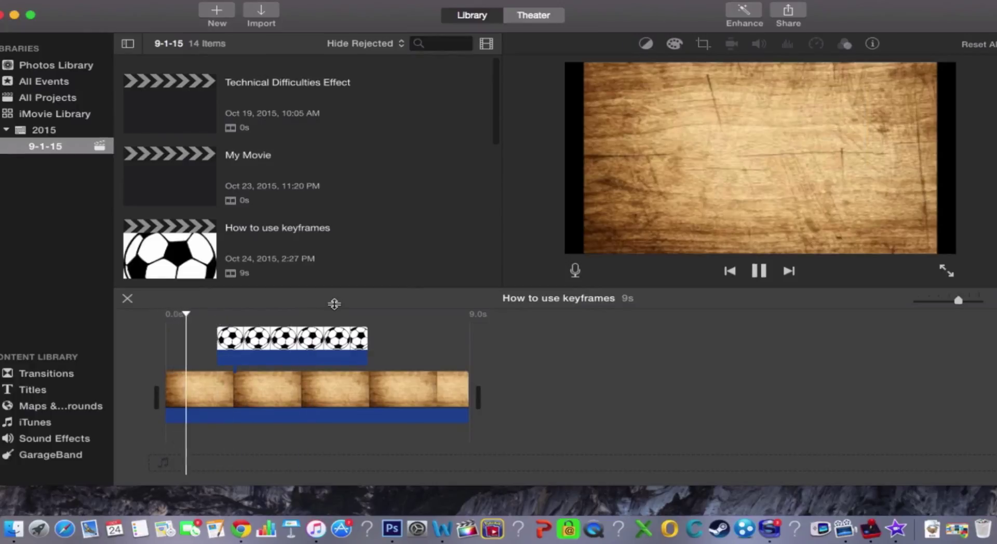
pyautogui.press('space')
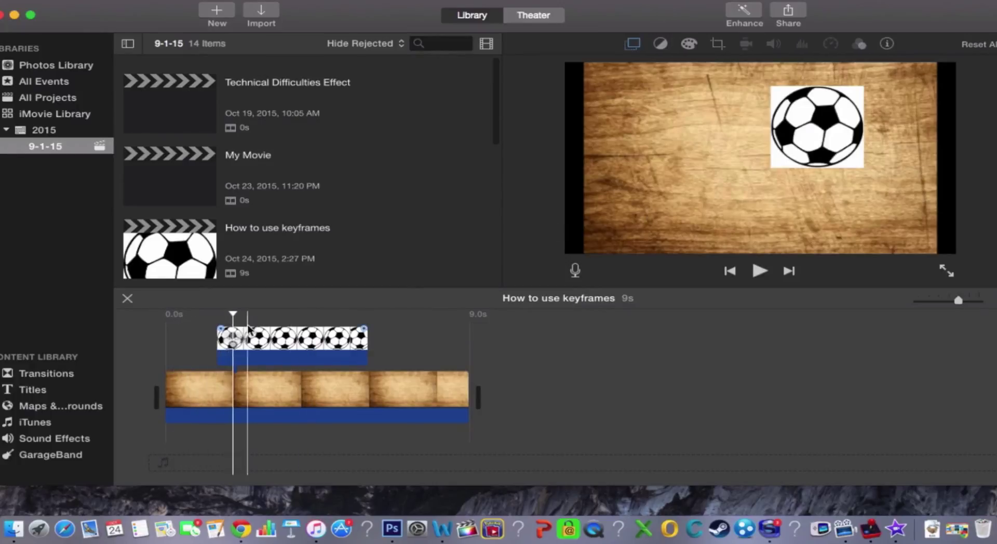
# Move the soccer ball clip to start at about 1 second and extend its end so it lasts 6.5 s.
pyautogui.moveTo(287, 338); pyautogui.dragTo(276, 339)
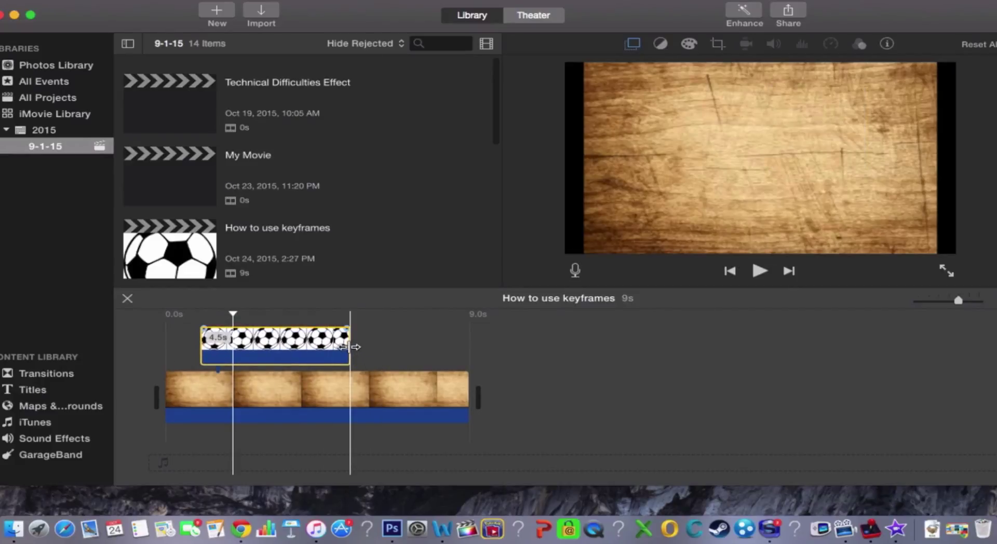
pyautogui.moveTo(356, 348)
pyautogui.mouseDown()
pyautogui.moveTo(421, 347)
pyautogui.moveTo(338, 347)
pyautogui.mouseUp()
pyautogui.click(375, 316)
pyautogui.click(281, 348)
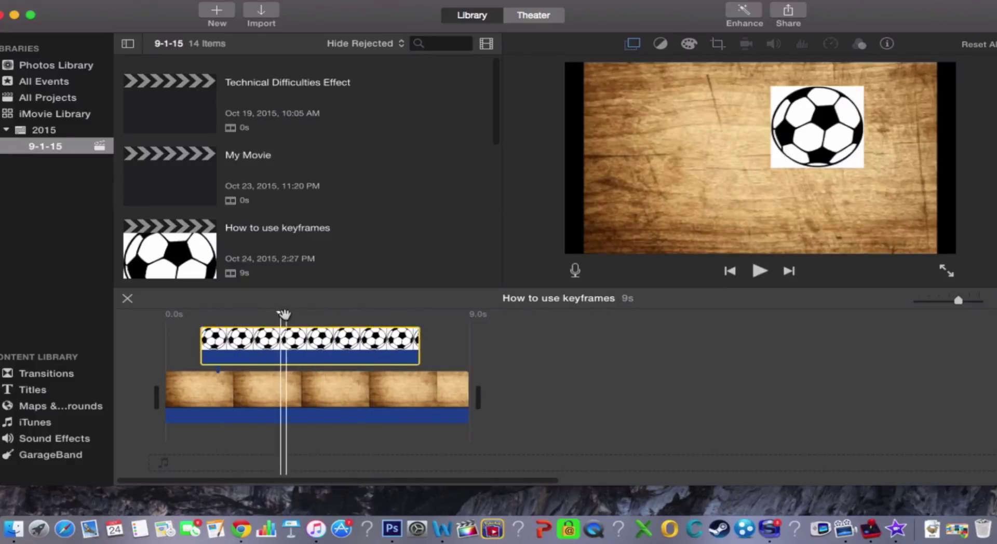
pyautogui.moveTo(282, 315)
pyautogui.mouseDown()
pyautogui.moveTo(371, 318)
pyautogui.moveTo(205, 322)
pyautogui.moveTo(290, 318)
pyautogui.mouseUp()
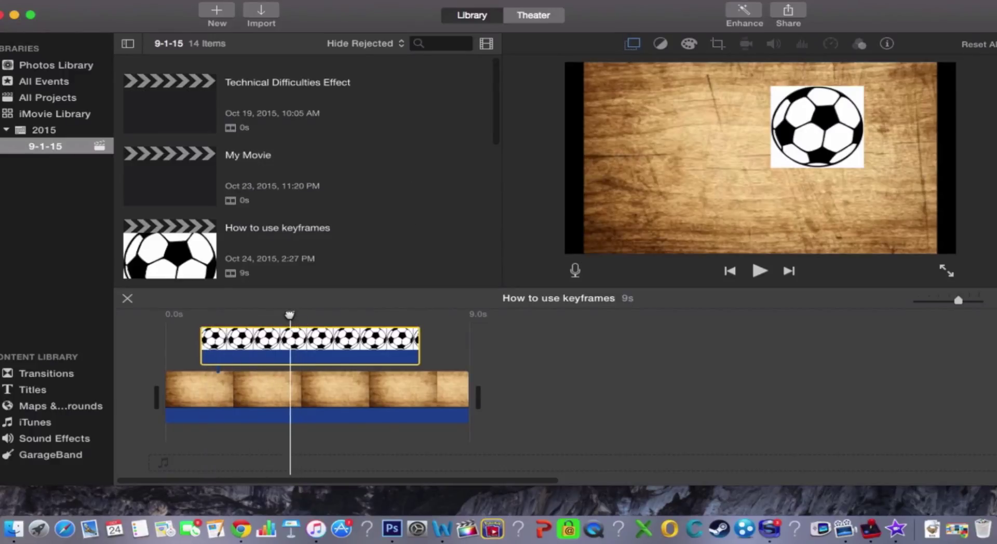
pyautogui.moveTo(290, 314); pyautogui.dragTo(134, 280)
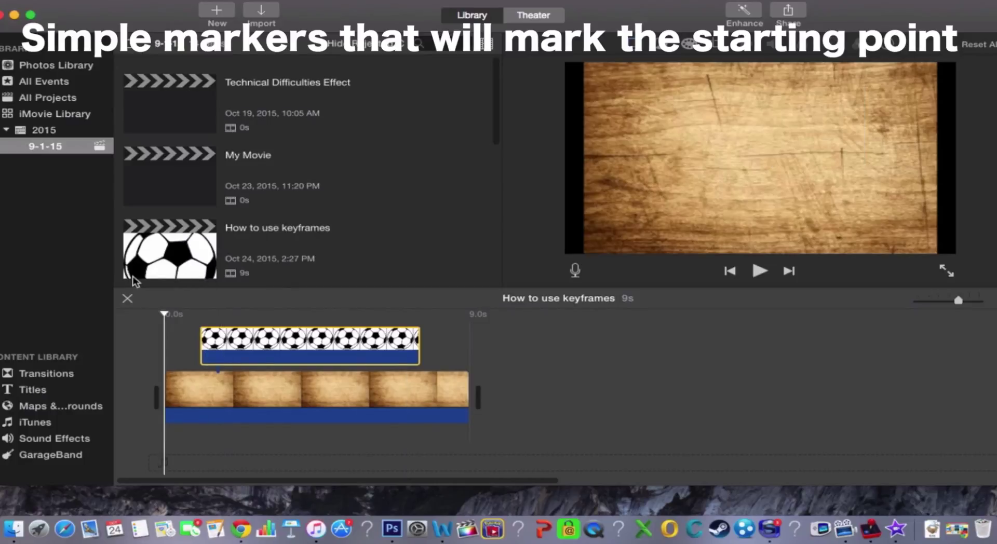
pyautogui.moveTo(164, 314); pyautogui.dragTo(415, 321)
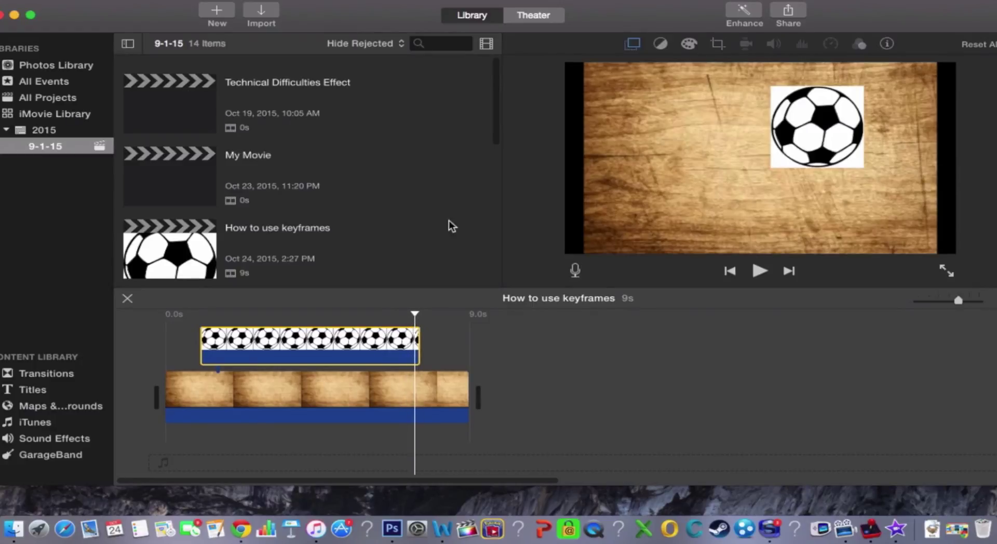
# With the playhead near the ball clip's start, place the ball in the frame's lower-left corner and add a keyframe.
pyautogui.moveTo(415, 314); pyautogui.dragTo(213, 314)
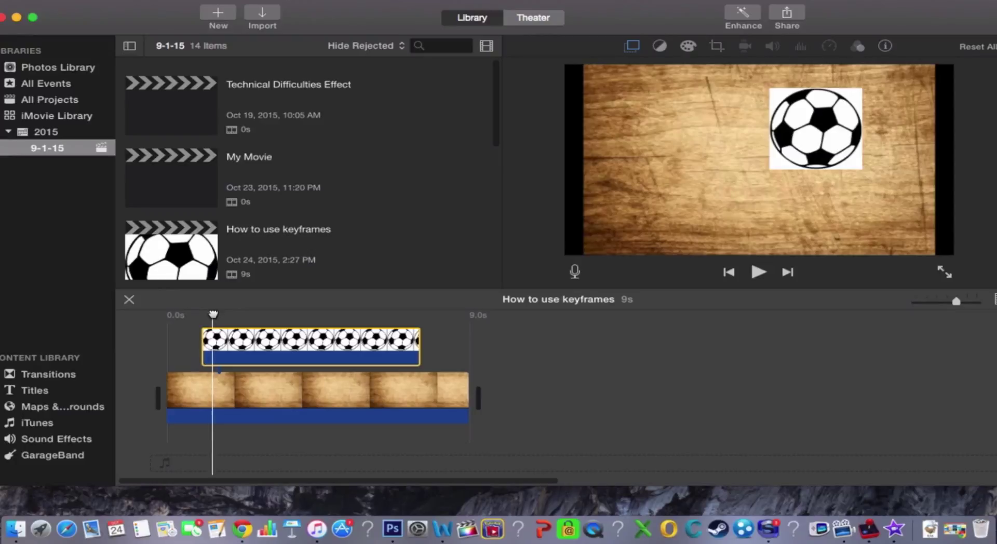
pyautogui.click(631, 47)
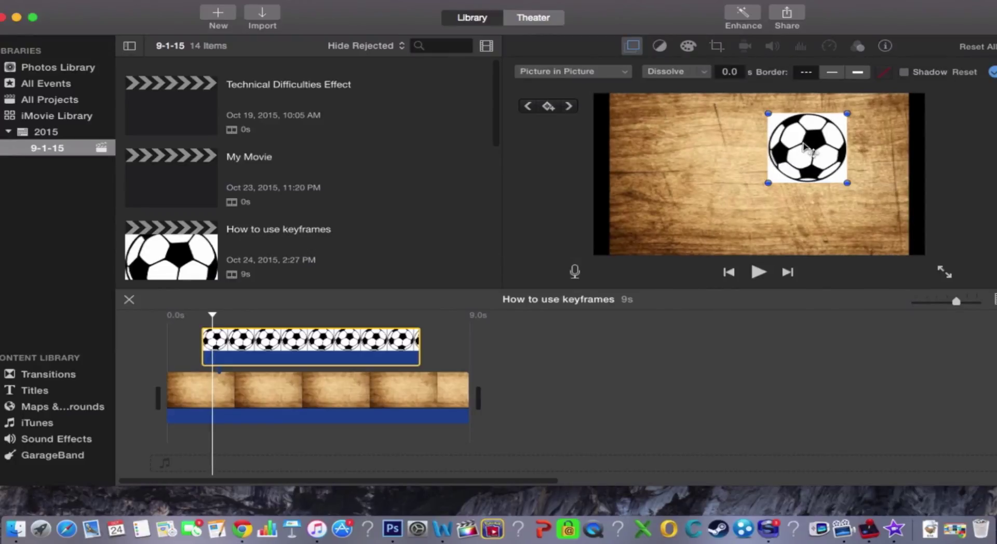
pyautogui.moveTo(805, 153); pyautogui.dragTo(855, 150)
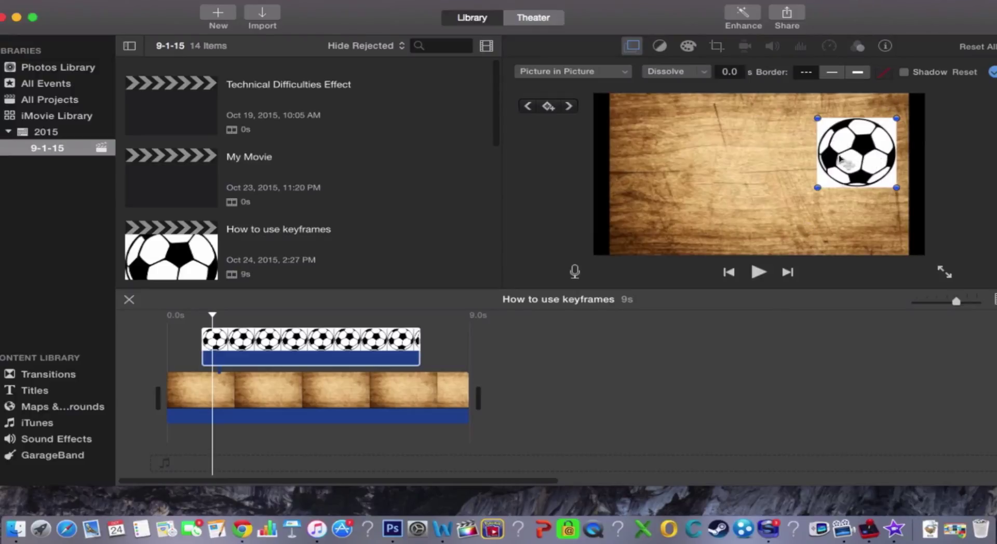
pyautogui.click(276, 362)
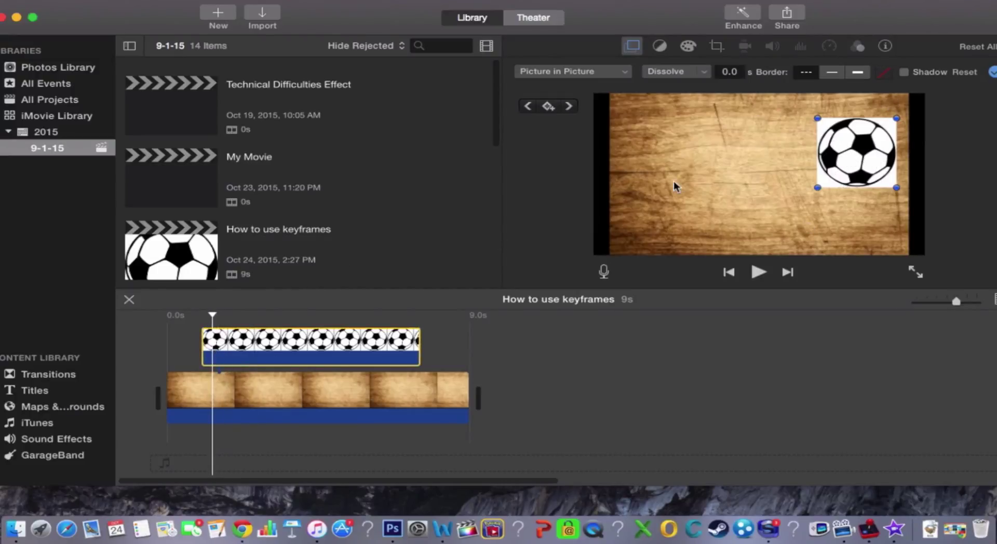
pyautogui.moveTo(860, 157); pyautogui.dragTo(655, 223)
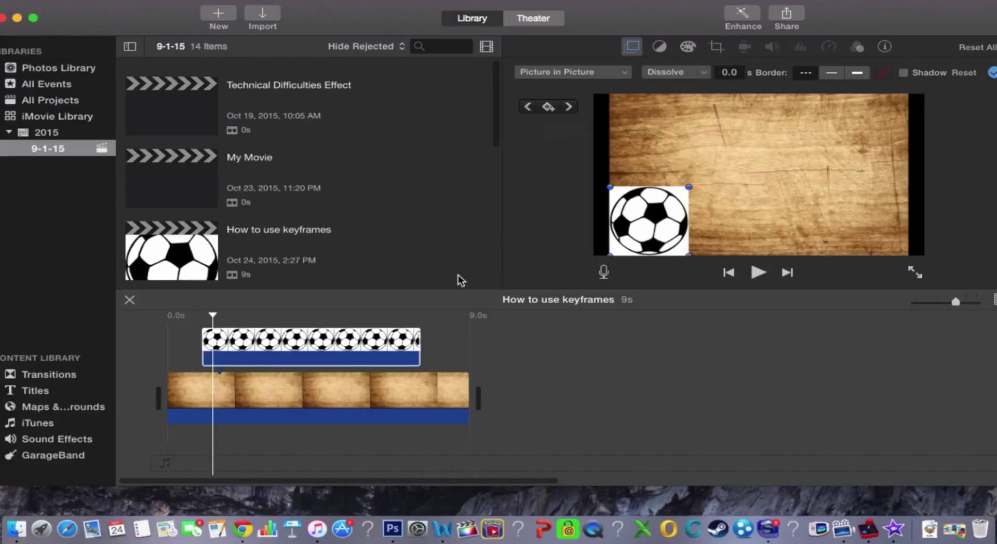
pyautogui.click(551, 109)
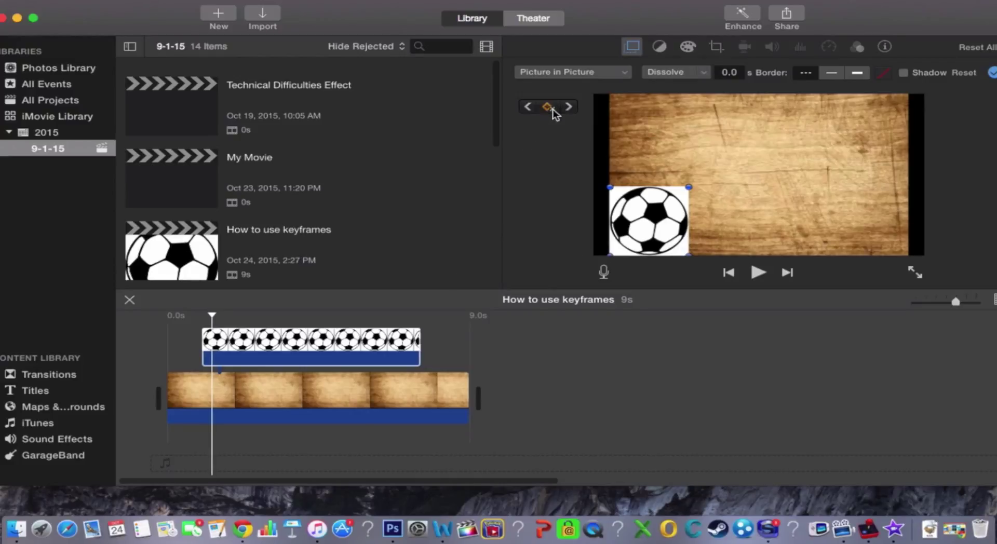
# Keyframe the ball in the frame's upper-right corner with the playhead at about 2.6 seconds.
pyautogui.click(223, 363)
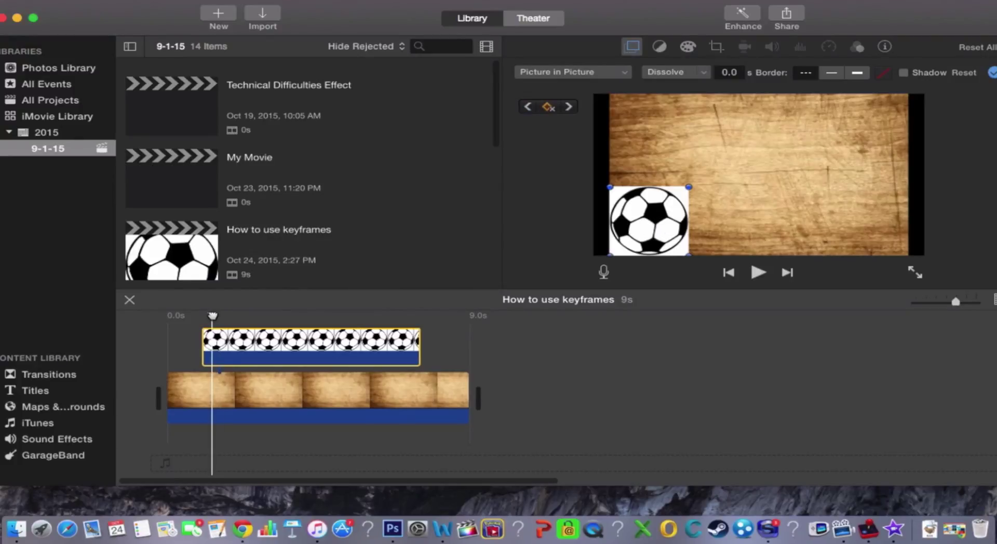
pyautogui.moveTo(213, 315); pyautogui.dragTo(255, 316)
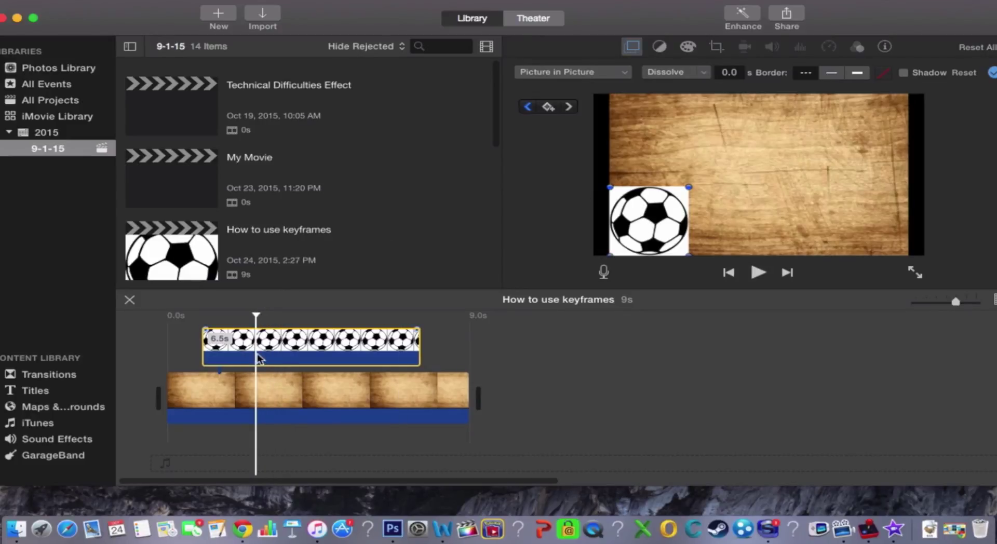
pyautogui.moveTo(647, 220); pyautogui.dragTo(860, 133)
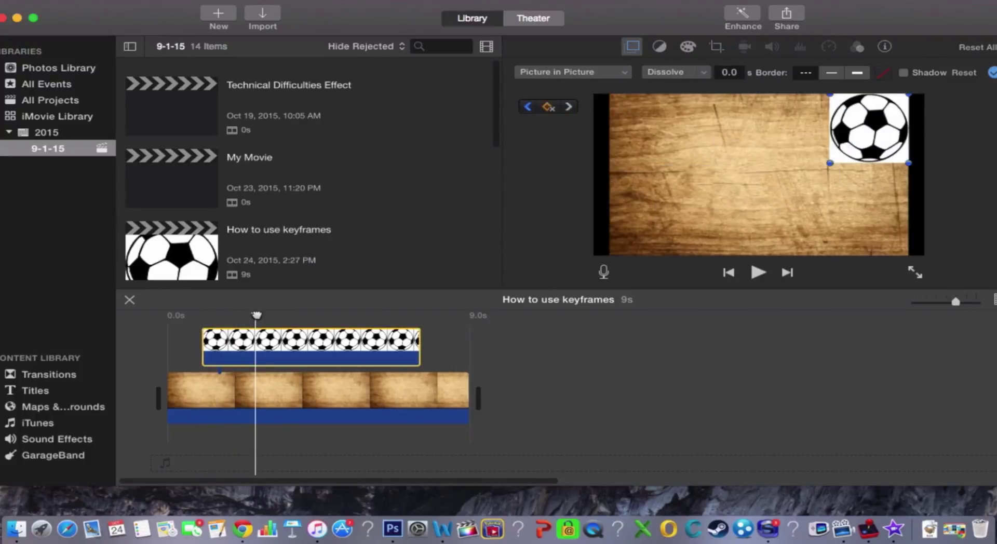
# Play the project from the beginning and scrub back over the ball's movement between the two keyframes.
pyautogui.moveTo(256, 315); pyautogui.dragTo(145, 313)
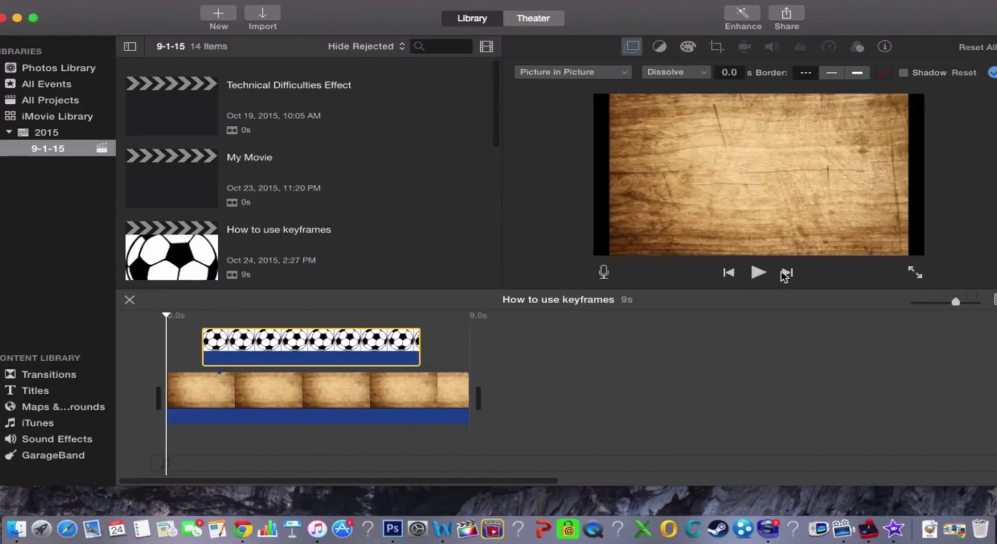
pyautogui.click(759, 272)
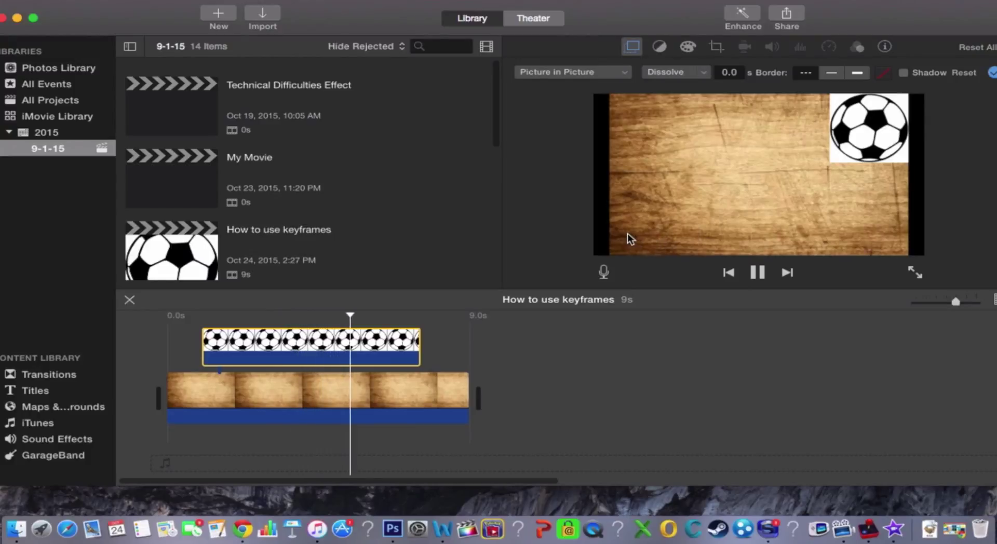
pyautogui.press('space')
pyautogui.click(508, 332)
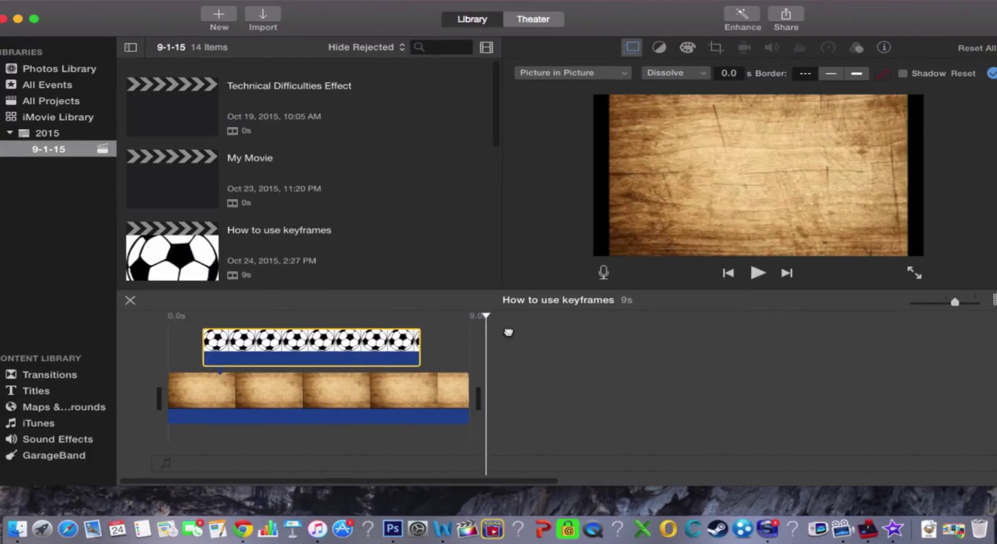
pyautogui.moveTo(485, 316); pyautogui.dragTo(277, 289)
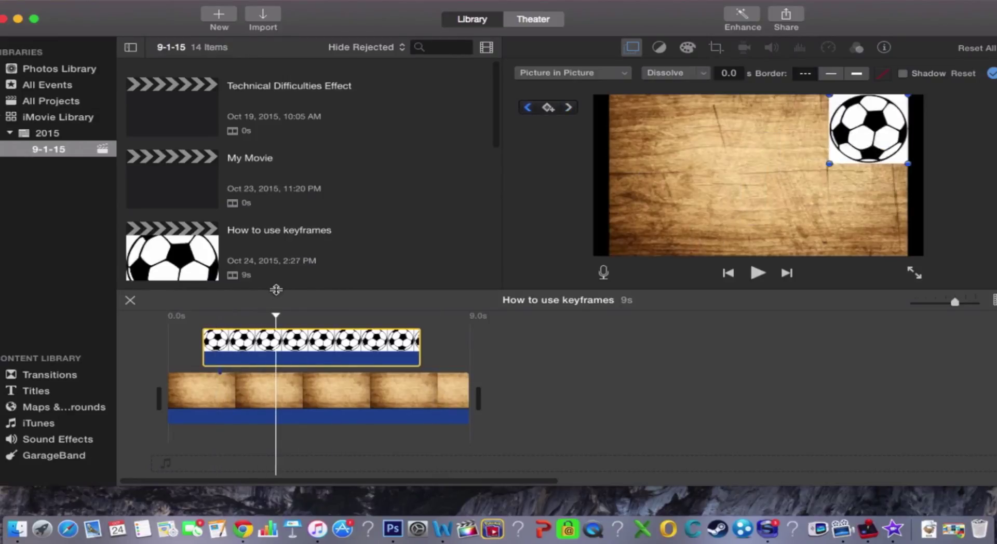
pyautogui.click(276, 317)
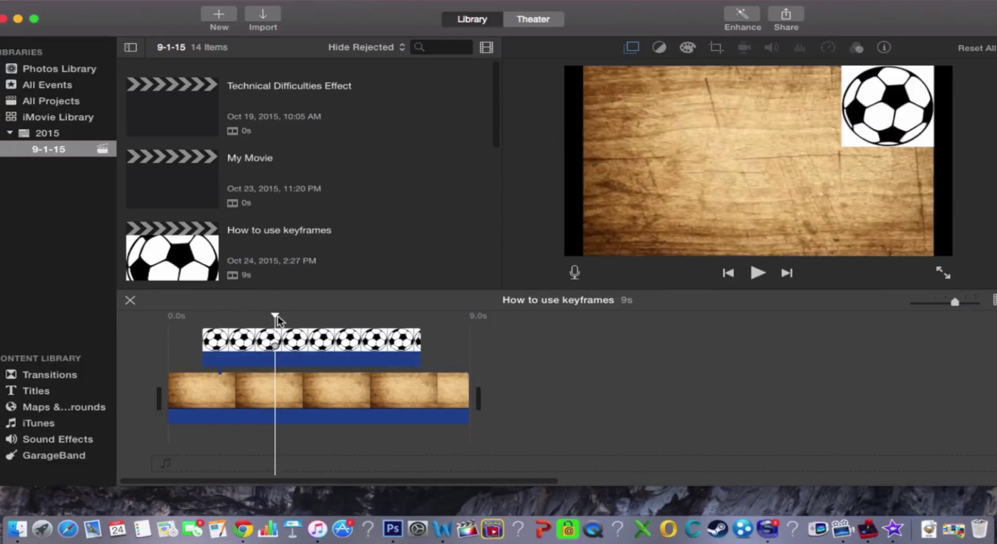
pyautogui.moveTo(277, 317); pyautogui.dragTo(181, 328)
# Select the soccer ball clip and step back and forth between its two picture-in-picture keyframes.
pyautogui.click(300, 340)
pyautogui.click(328, 340)
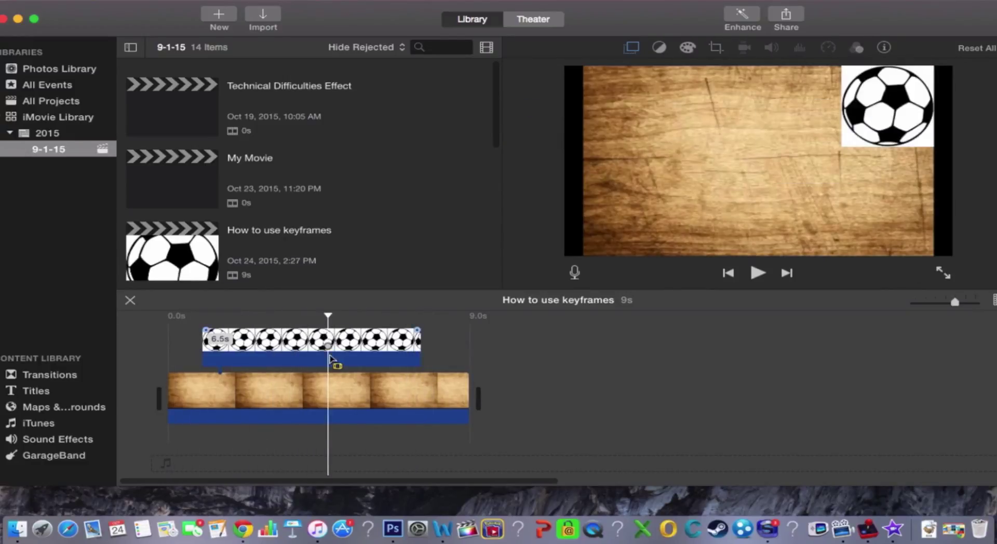
pyautogui.click(372, 347)
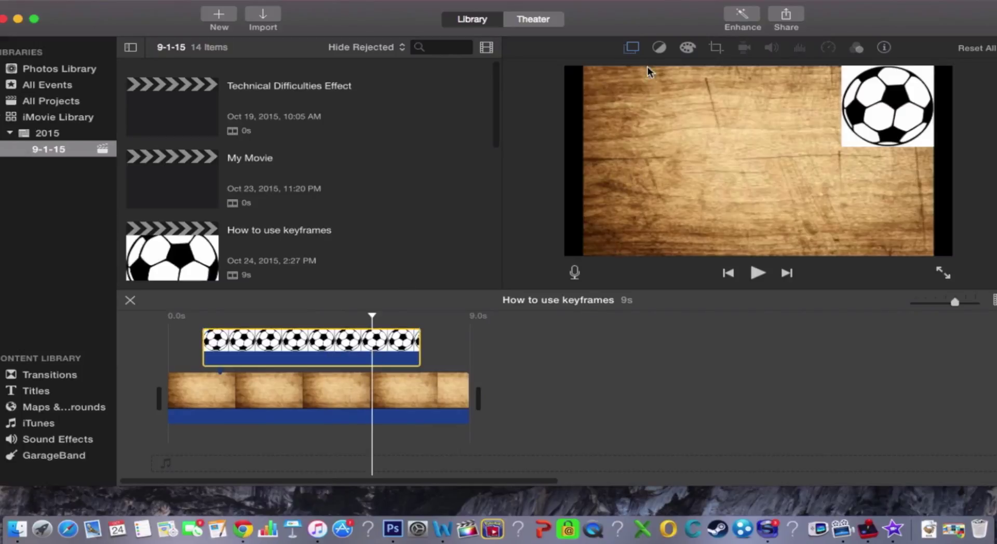
pyautogui.click(631, 47)
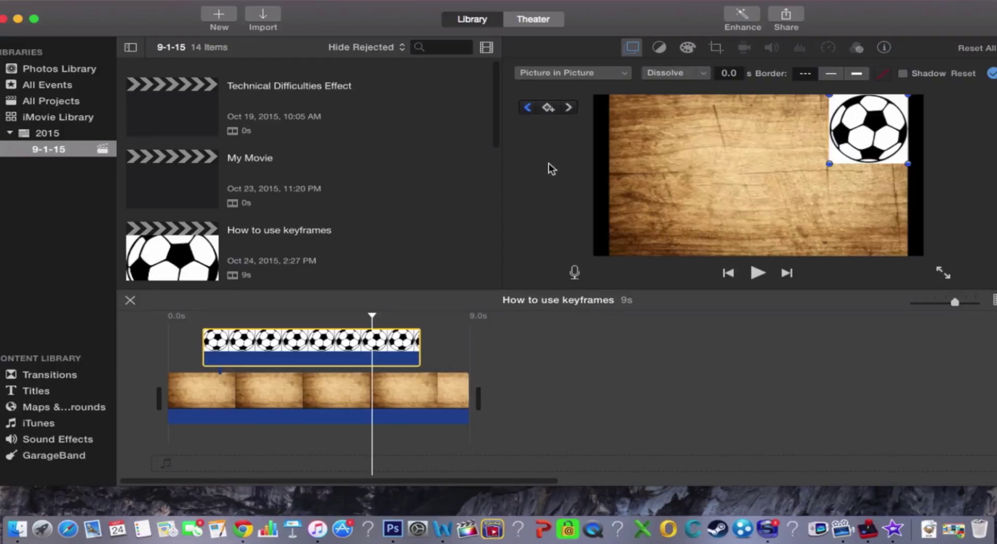
pyautogui.click(527, 108)
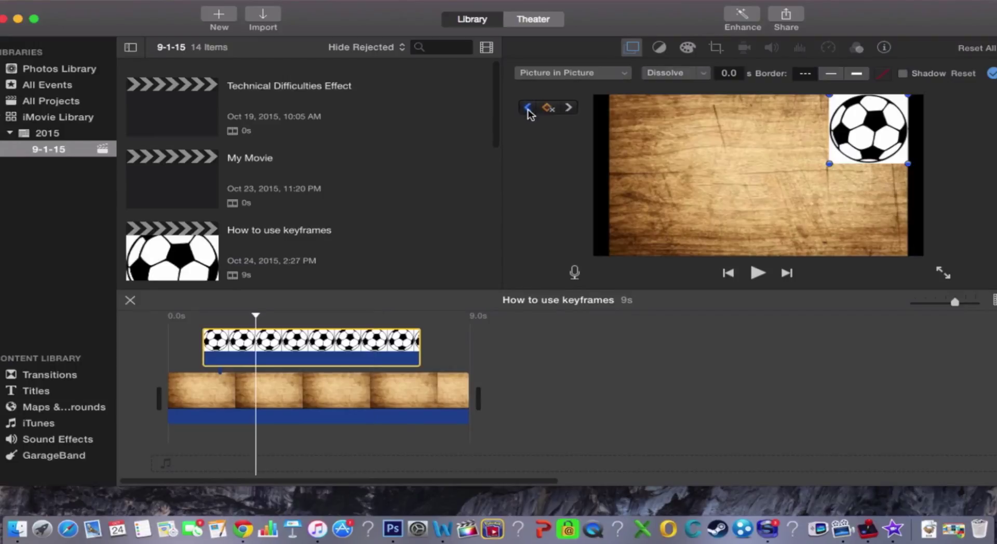
pyautogui.click(528, 108)
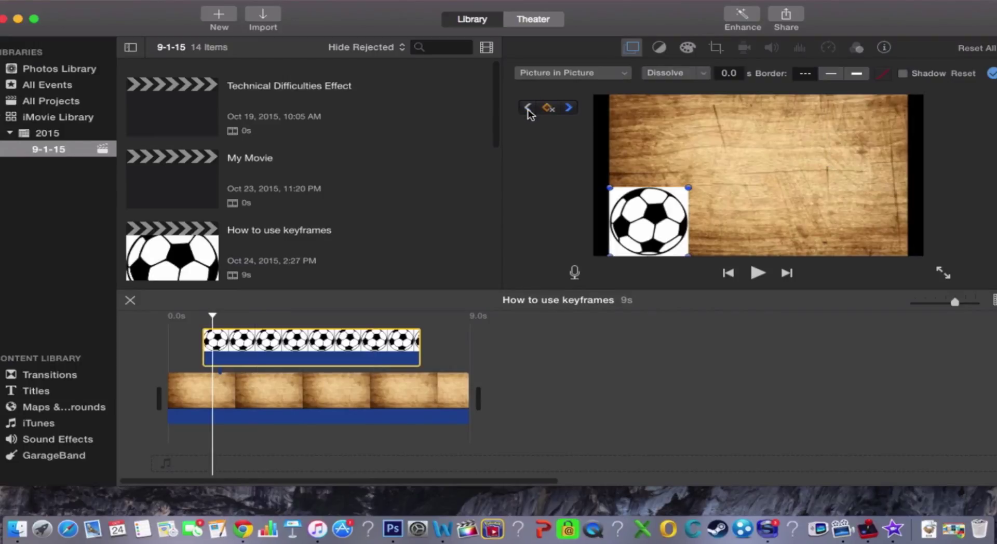
pyautogui.click(568, 107)
pyautogui.click(527, 108)
pyautogui.click(571, 110)
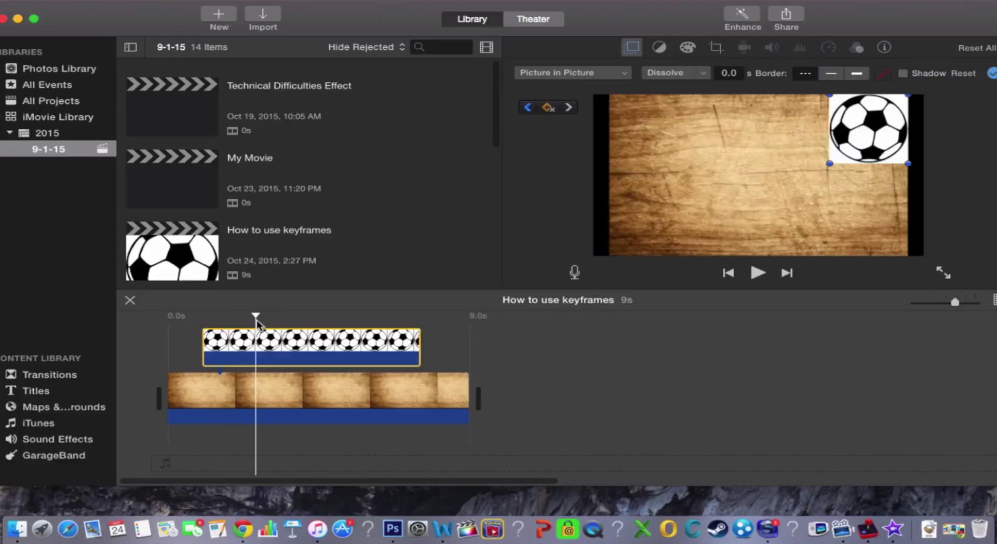
# Play the ball's diagonal movement from just before the ball clip's start.
pyautogui.click(200, 320)
pyautogui.press('space')
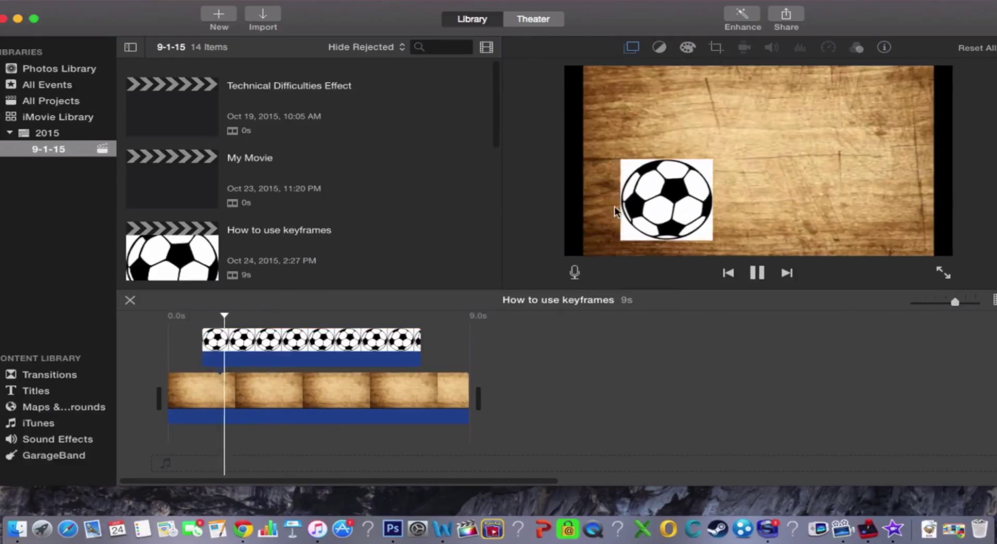
pyautogui.press('space')
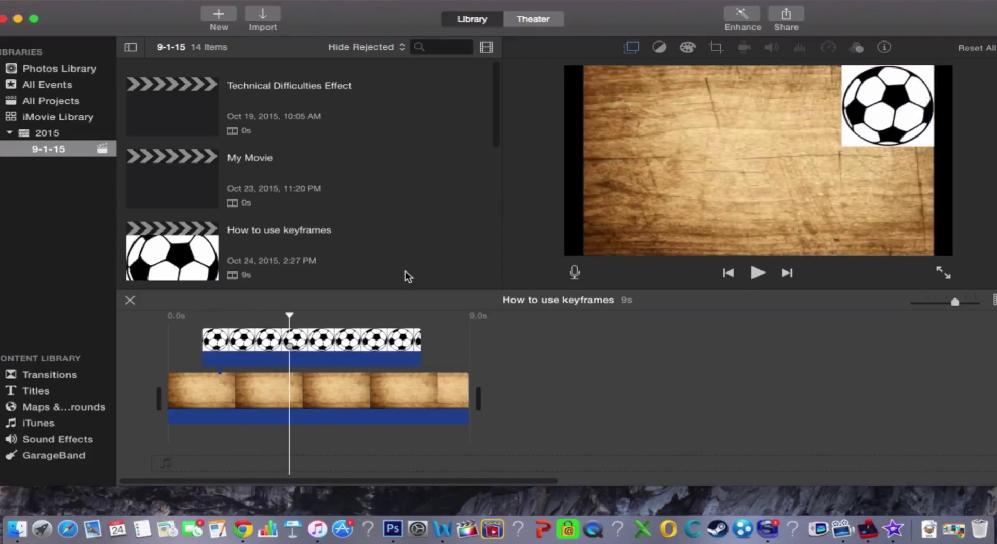
# Delete the ball's second picture-in-picture keyframe, located at about 2.6 seconds.
pyautogui.moveTo(292, 315); pyautogui.dragTo(206, 325)
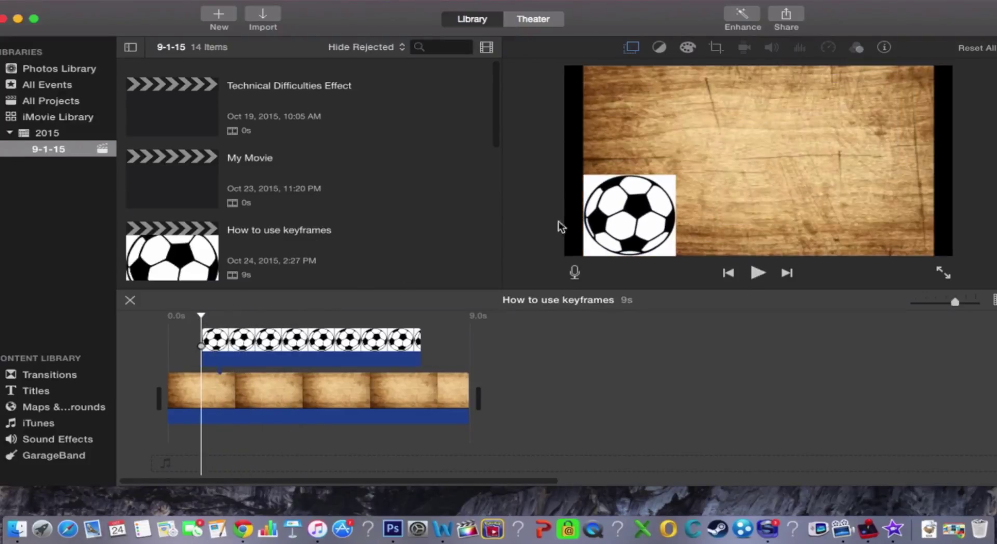
pyautogui.click(633, 47)
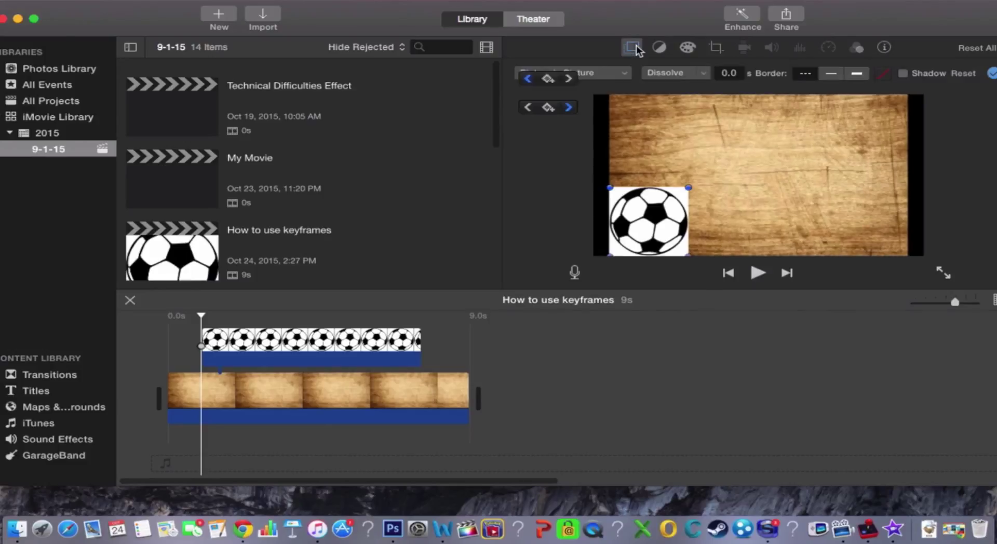
pyautogui.click(570, 108)
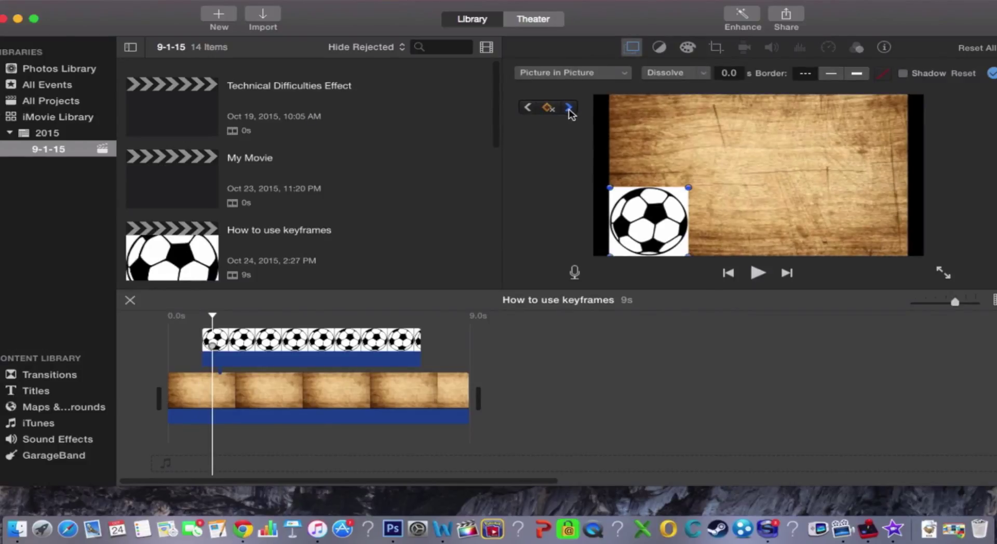
pyautogui.click(568, 111)
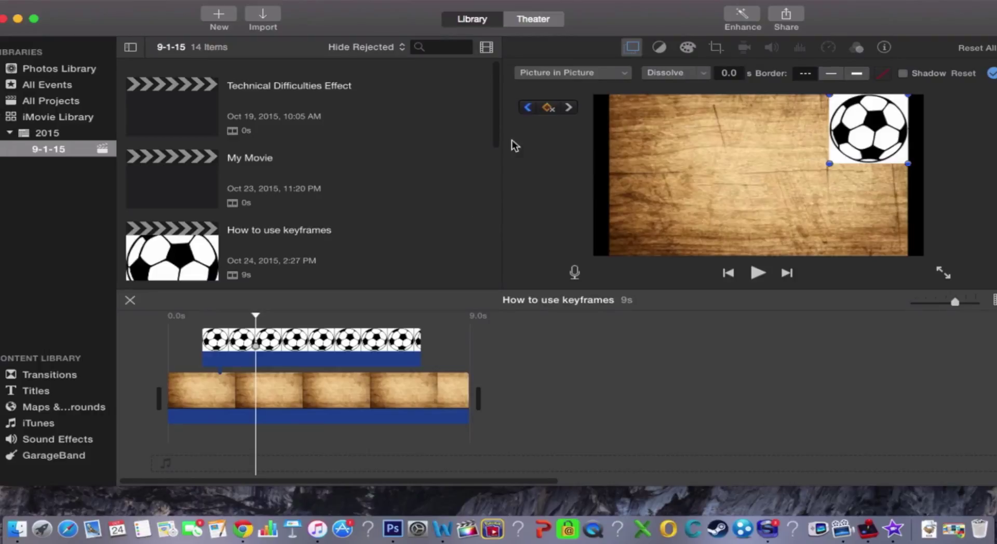
pyautogui.click(553, 109)
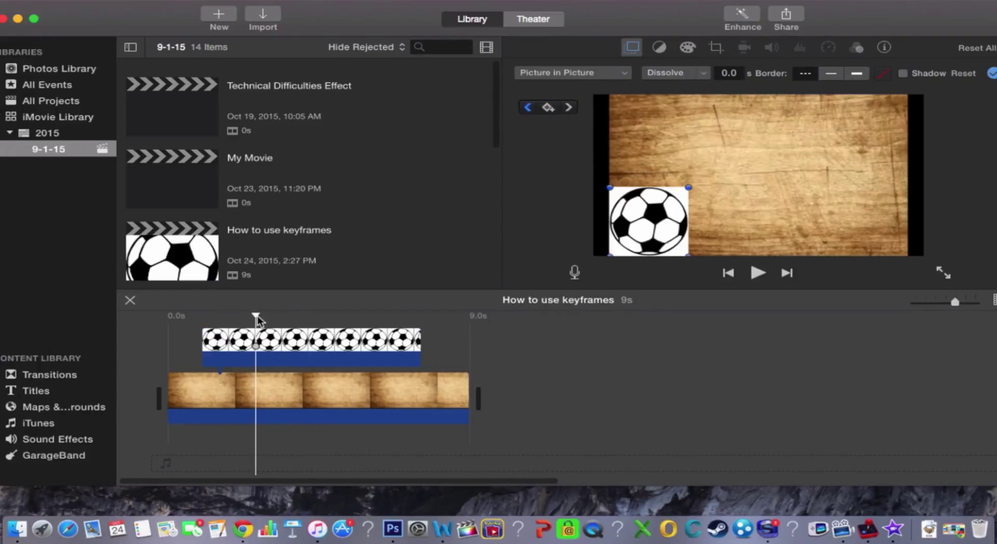
# Keyframe the ball in the frame's upper-right corner with the playhead at about 5.8 seconds.
pyautogui.moveTo(257, 315); pyautogui.dragTo(363, 316)
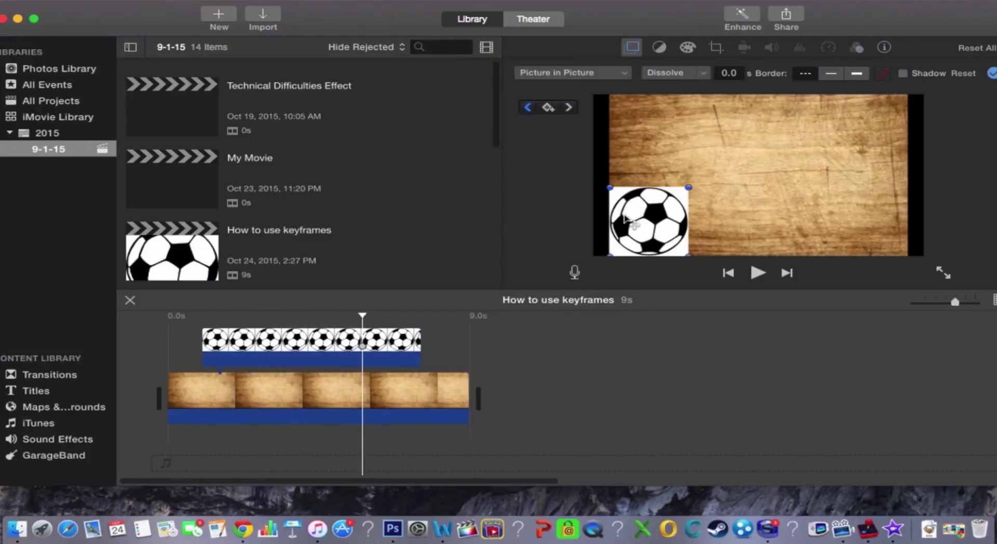
pyautogui.moveTo(657, 222); pyautogui.dragTo(874, 125)
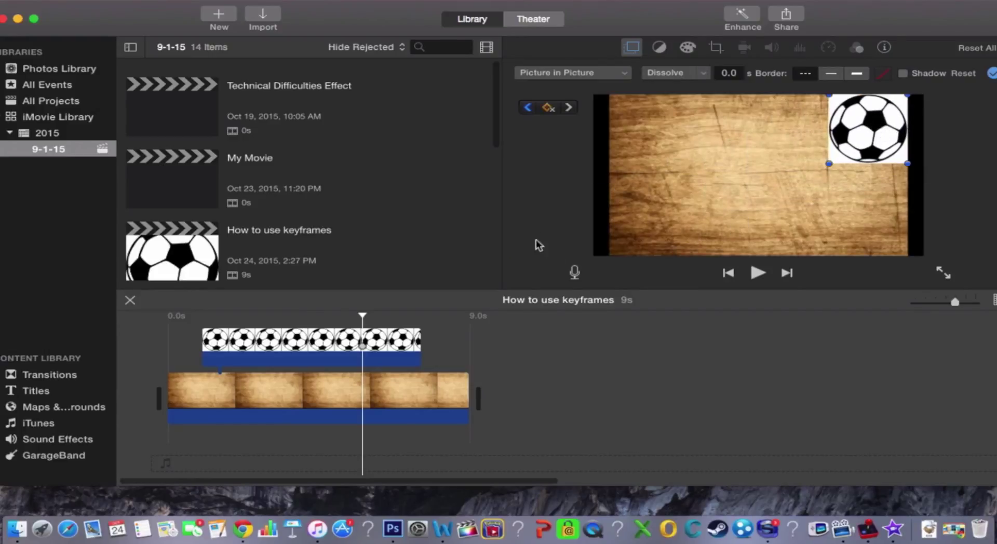
pyautogui.click(551, 109)
# Play the project from the beginning and scrub through it again to review the ball's movement.
pyautogui.moveTo(362, 316); pyautogui.dragTo(166, 318)
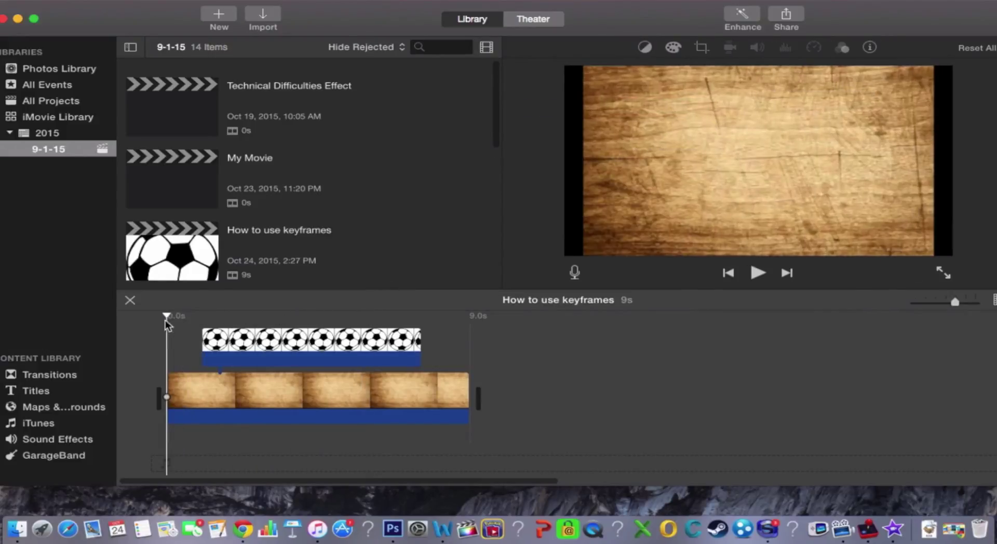
pyautogui.press('space')
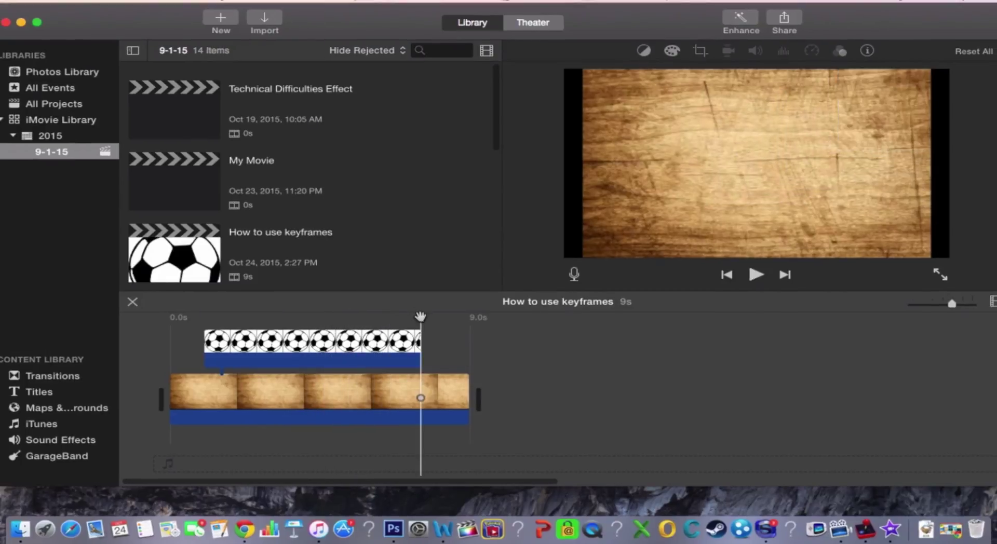
pyautogui.moveTo(420, 317); pyautogui.dragTo(149, 317)
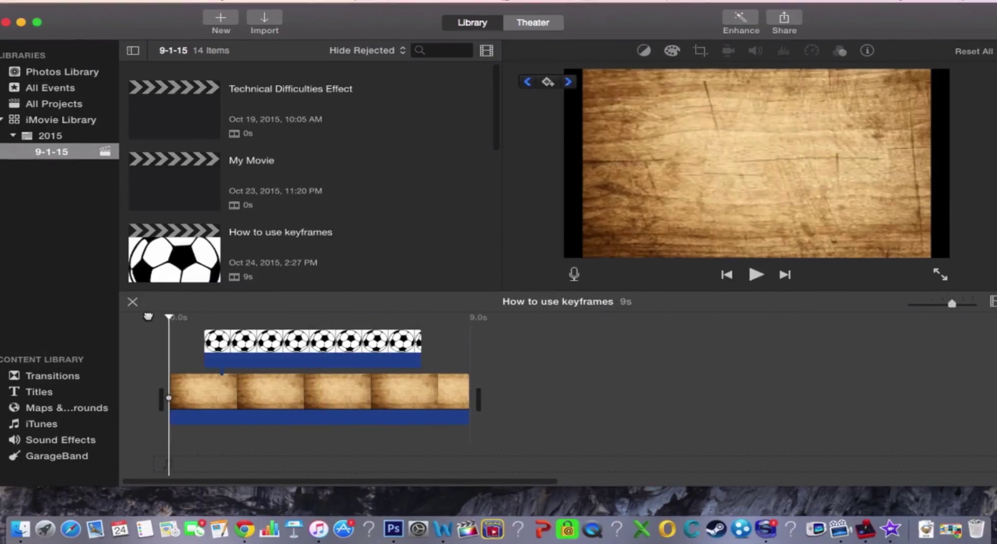
pyautogui.moveTo(649, 22); pyautogui.dragTo(611, 20)
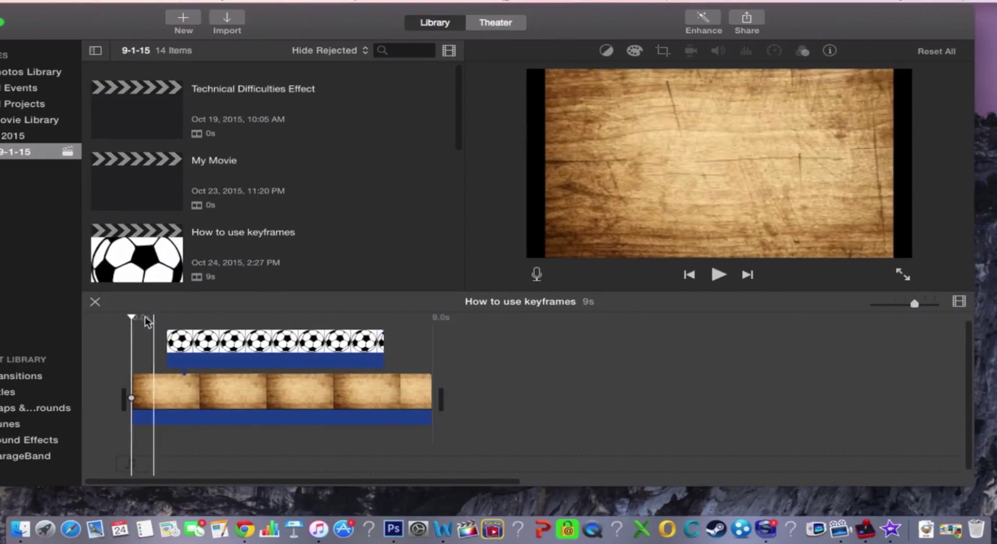
pyautogui.moveTo(130, 319); pyautogui.dragTo(395, 332)
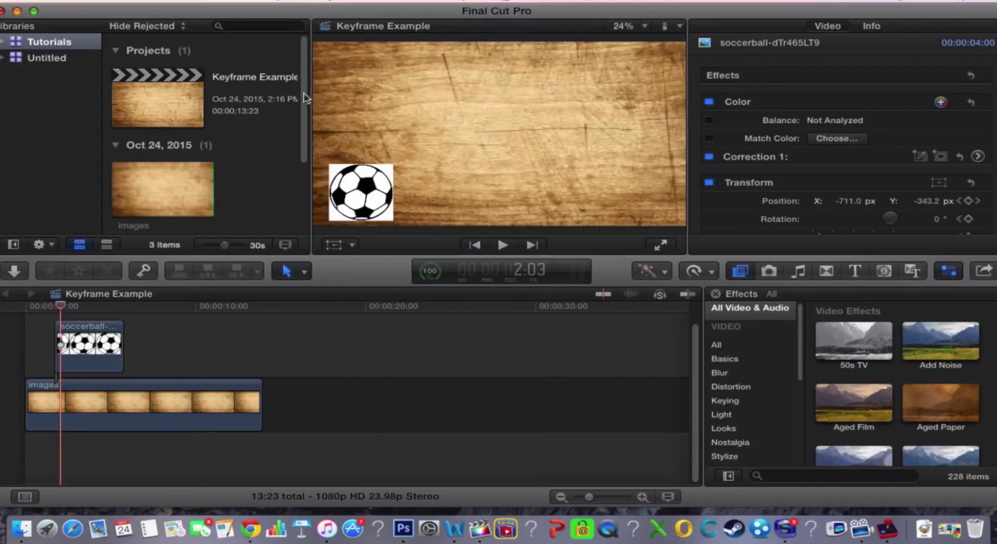
# Switch to Final Cut Pro and create a project named "How to use keyframes" in the 10-24-15 event.
pyautogui.scroll(-3, 306, 109)
pyautogui.scroll(3, 305, 104)
pyautogui.press('super+n')
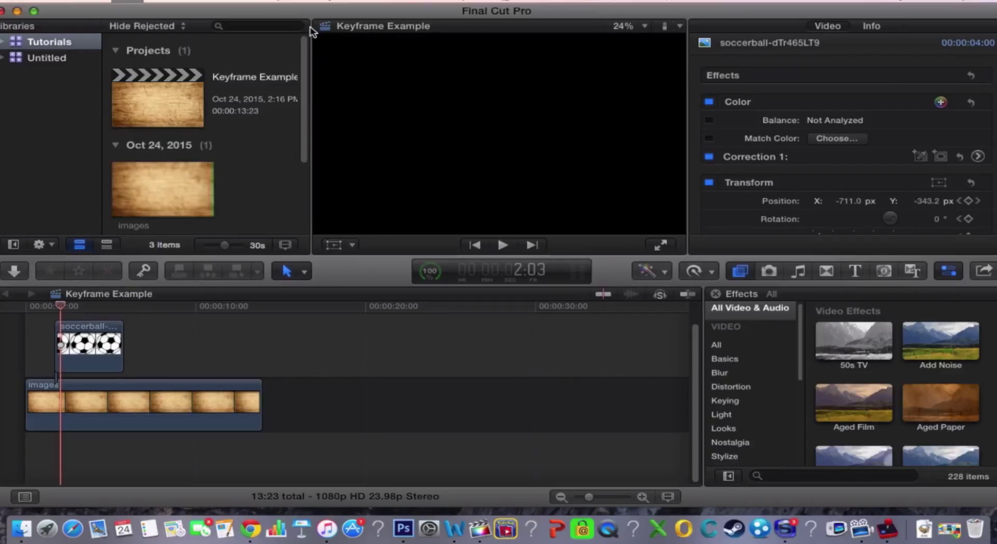
pyautogui.press('BackSpace')
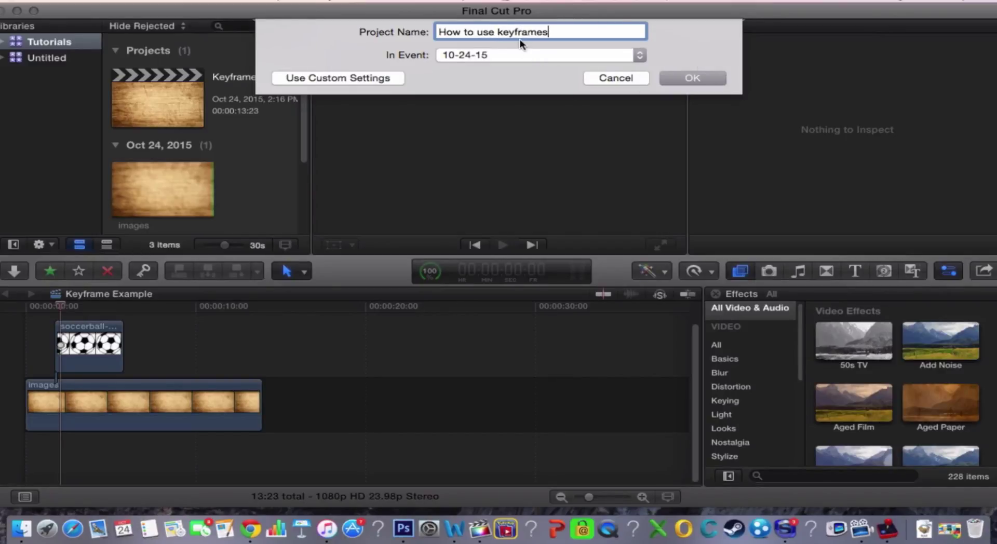
pyautogui.click(692, 78)
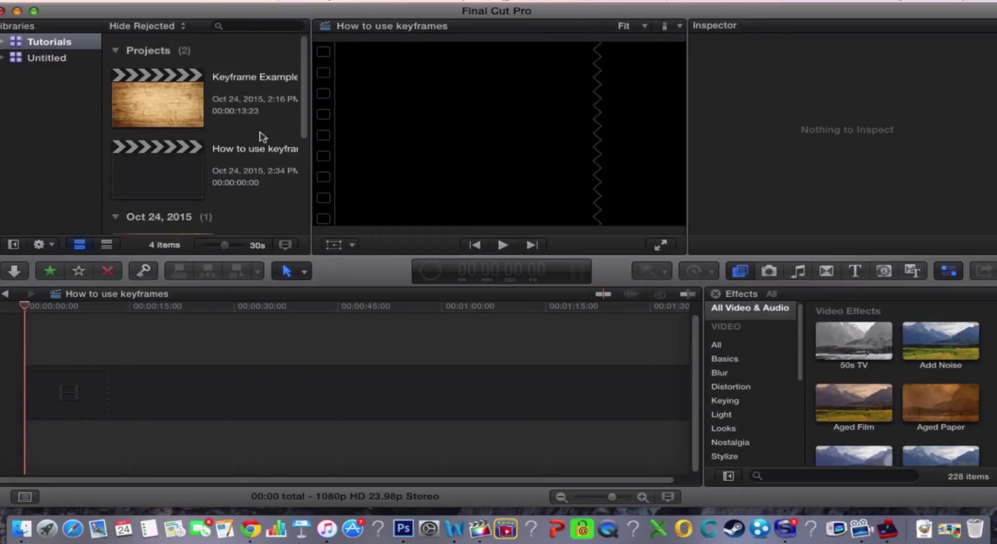
# Add images.jpg from the desktop at 1080p HD, 1920x1080, 23.98p, and connect the soccer ball image above it at the timeline's start.
pyautogui.moveTo(415, 15); pyautogui.dragTo(540, 150)
pyautogui.moveTo(579, 86); pyautogui.dragTo(202, 485)
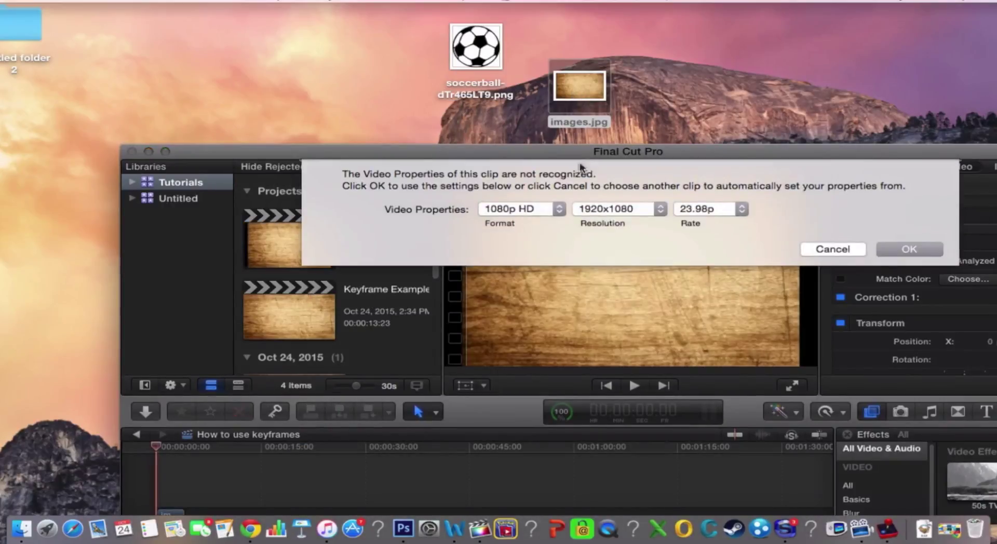
pyautogui.click(909, 250)
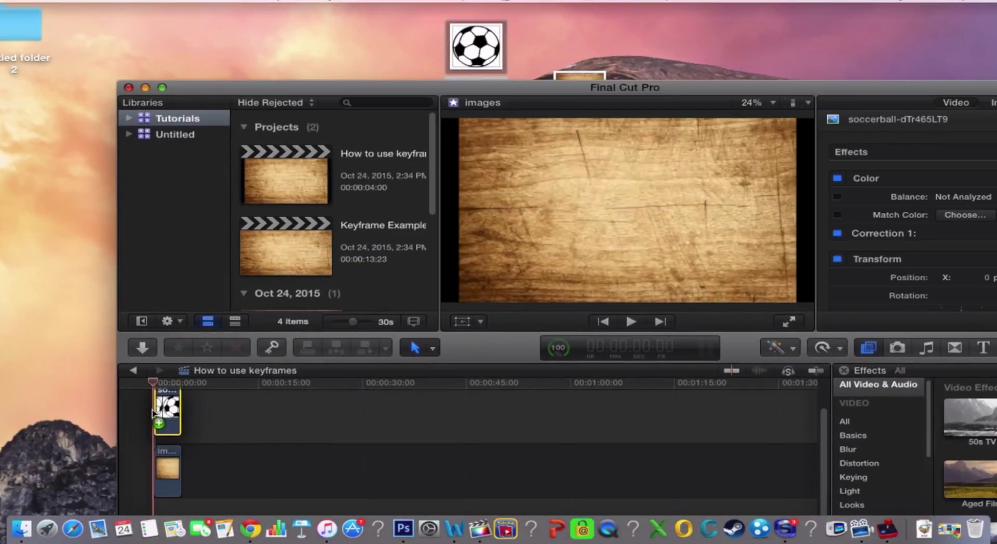
pyautogui.moveTo(397, 88); pyautogui.dragTo(310, 12)
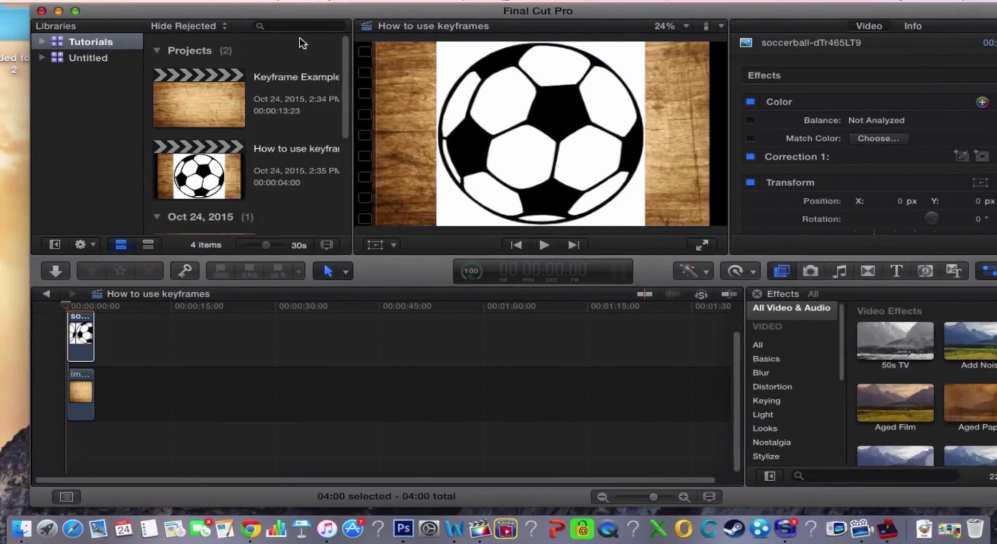
# Scale the wood background clip with Transform until it fills the frame's full width.
pyautogui.click(77, 395)
pyautogui.click(373, 246)
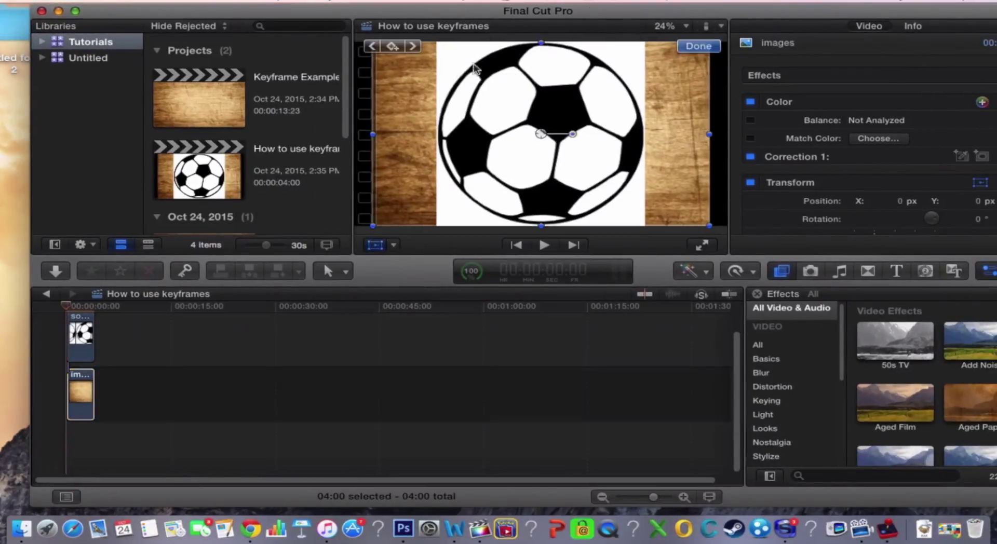
pyautogui.moveTo(375, 133); pyautogui.dragTo(345, 132)
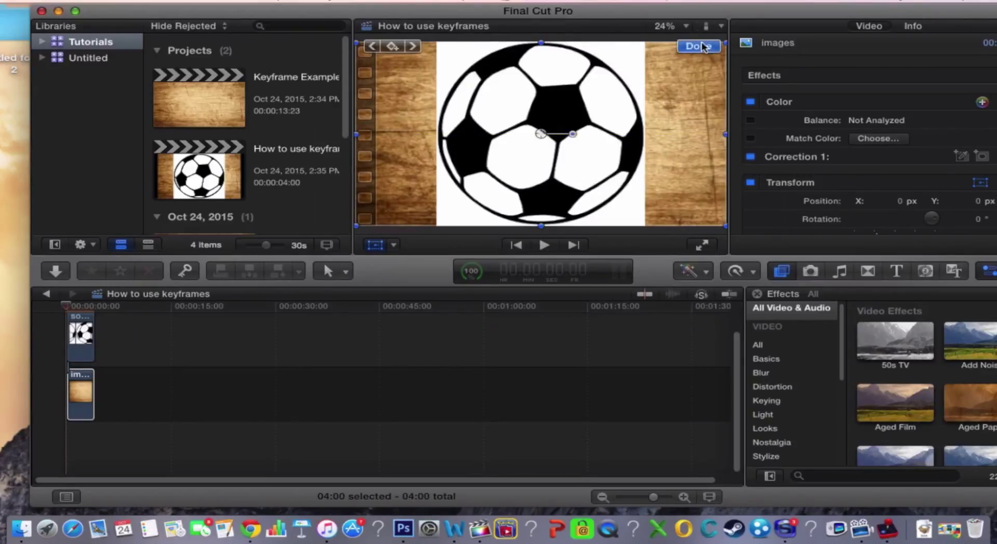
pyautogui.click(698, 46)
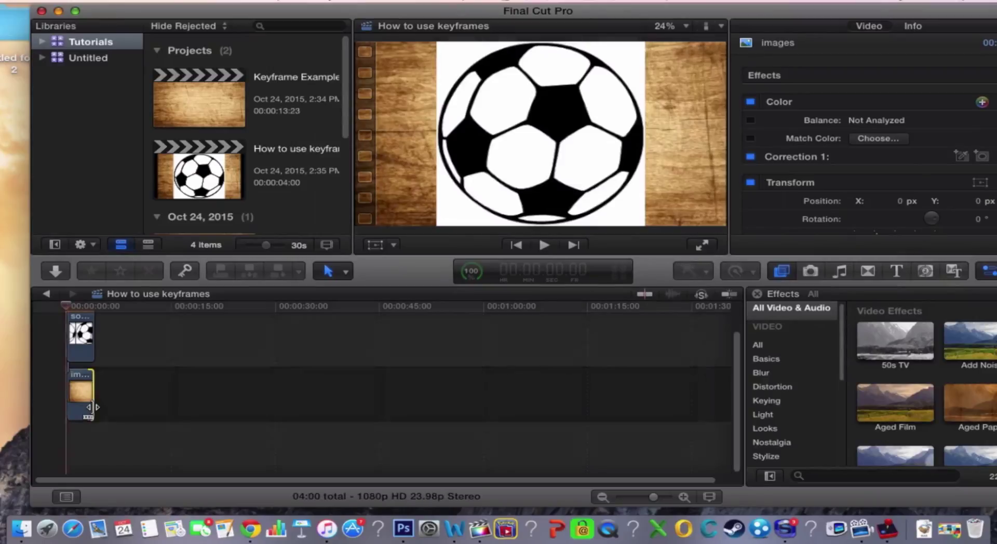
# Extend the background clip to 14:19, and move the ball clip to start at about 4 seconds with a length of 6:21.
pyautogui.moveTo(93, 407); pyautogui.dragTo(168, 408)
pyautogui.press('super+equal')
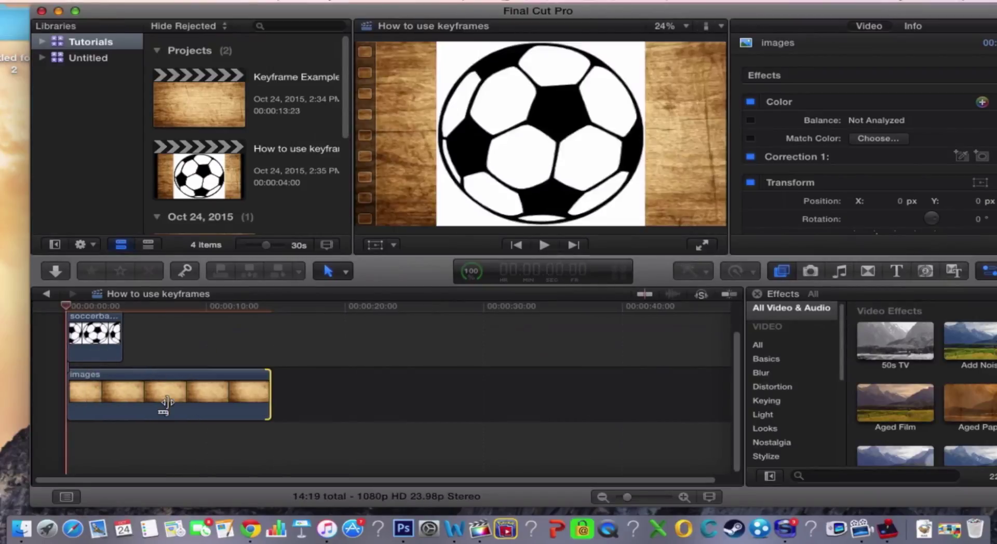
pyautogui.press('super+equal')
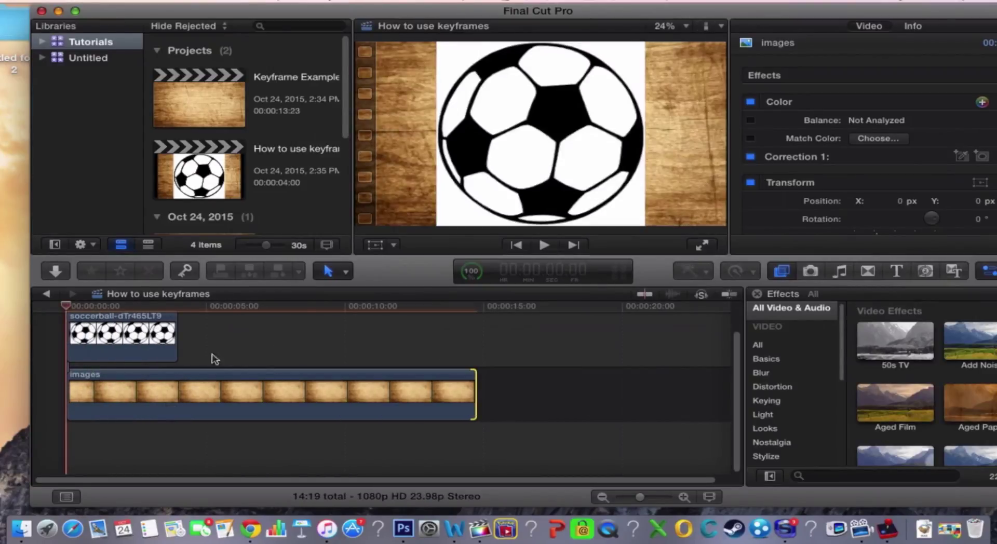
pyautogui.moveTo(173, 344); pyautogui.dragTo(290, 345)
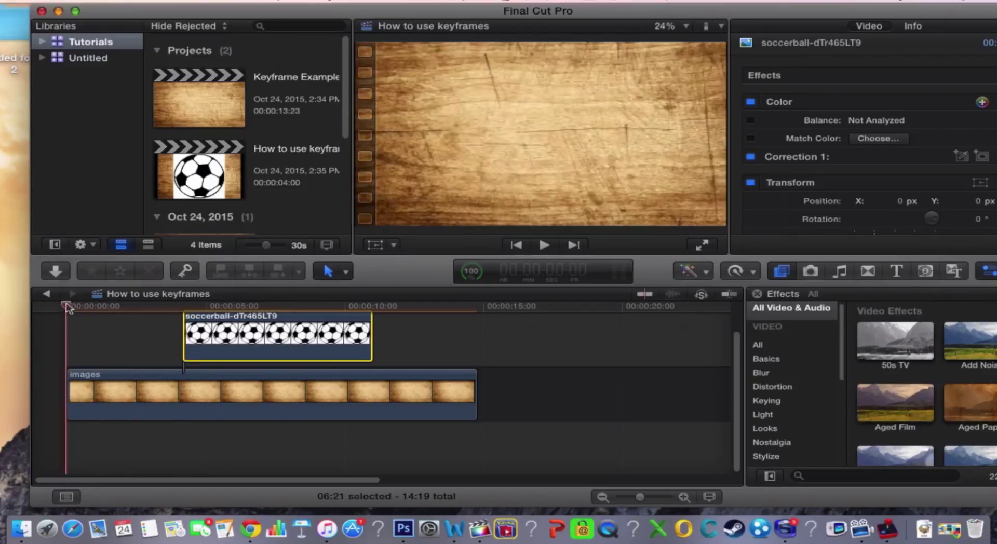
# At 4:21, use Transform to shrink the soccer ball into the frame's upper-left corner, about X -733.6, Y 313.3 px, and add a keyframe.
pyautogui.moveTo(67, 307); pyautogui.dragTo(80, 306)
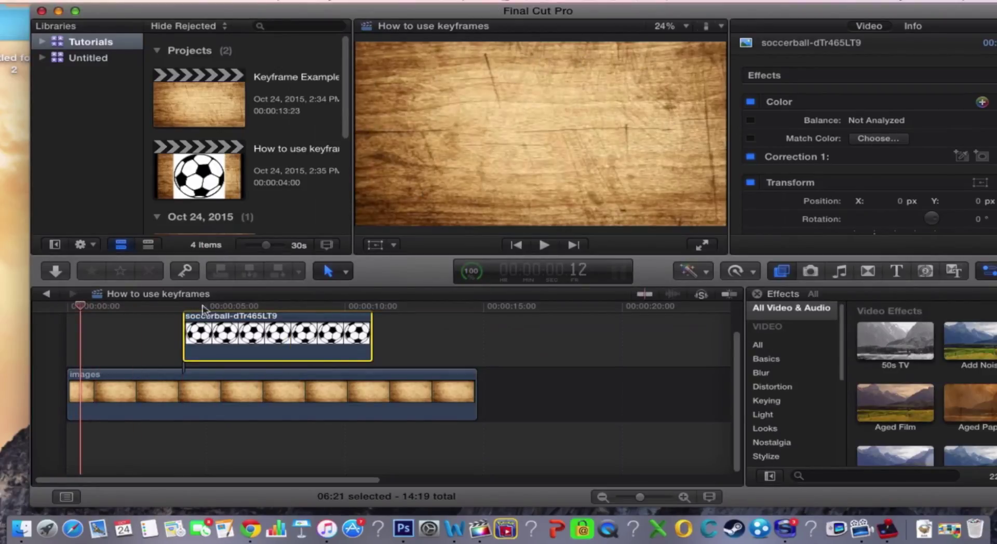
pyautogui.moveTo(78, 307); pyautogui.dragTo(157, 306)
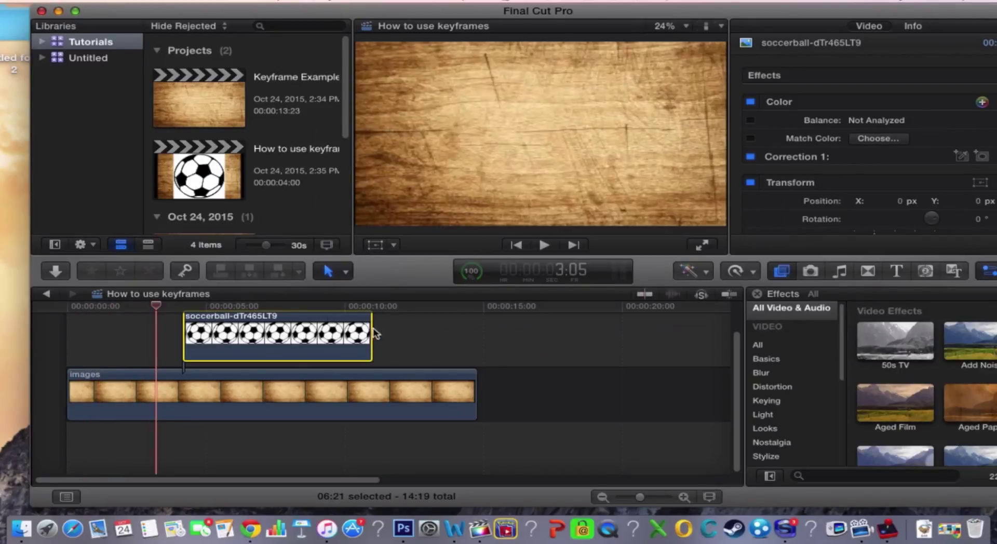
pyautogui.moveTo(157, 306); pyautogui.dragTo(202, 332)
pyautogui.click(375, 245)
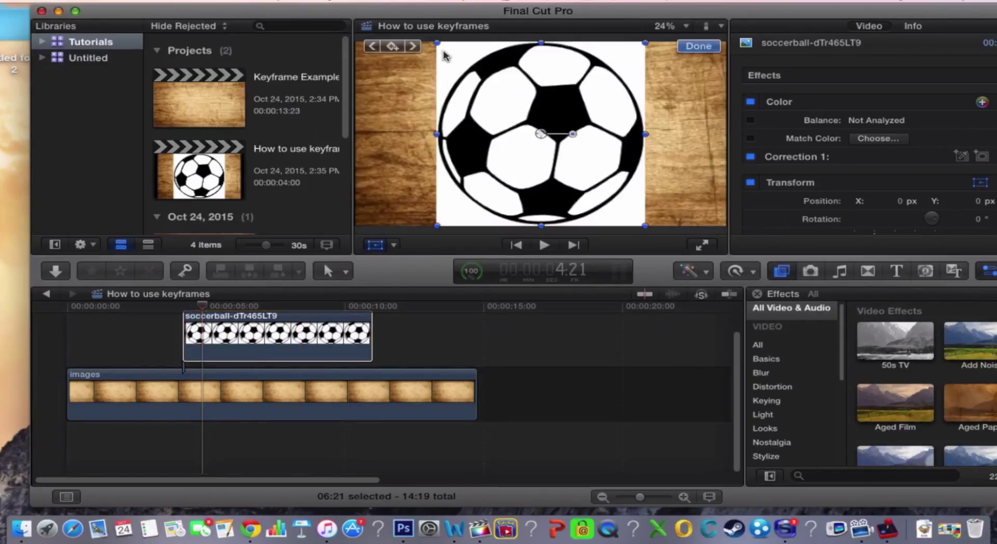
pyautogui.moveTo(437, 43); pyautogui.dragTo(402, 68)
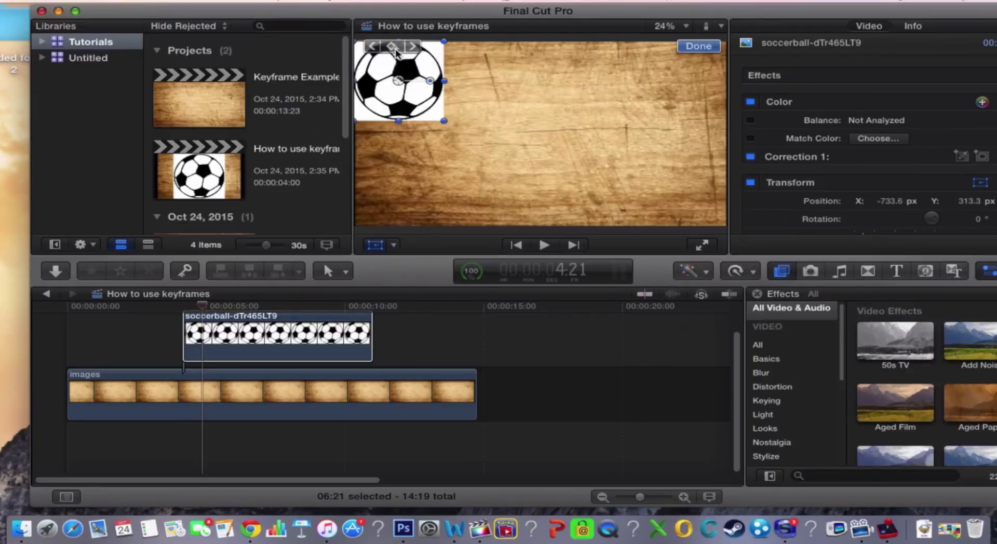
pyautogui.click(394, 48)
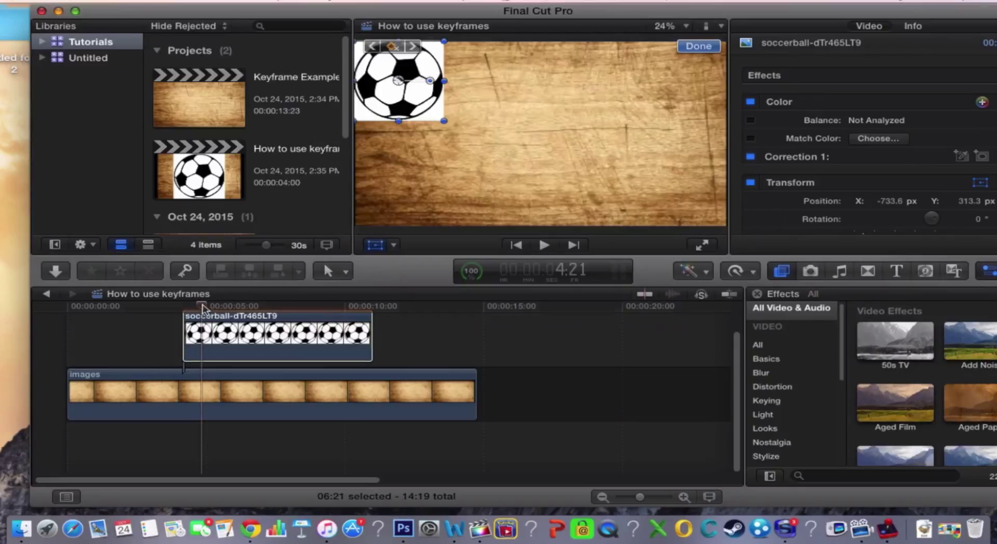
# At 6:00, move the soccer ball to the frame's lower-right corner, about X 729.2, Y -309.0 px, and finish the Transform.
pyautogui.moveTo(203, 309); pyautogui.dragTo(232, 307)
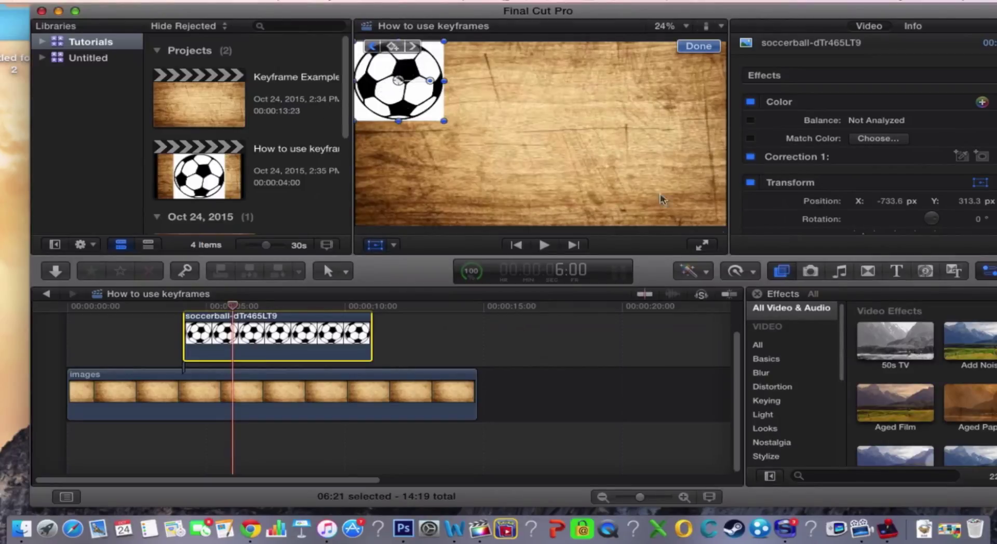
pyautogui.moveTo(412, 106); pyautogui.dragTo(690, 208)
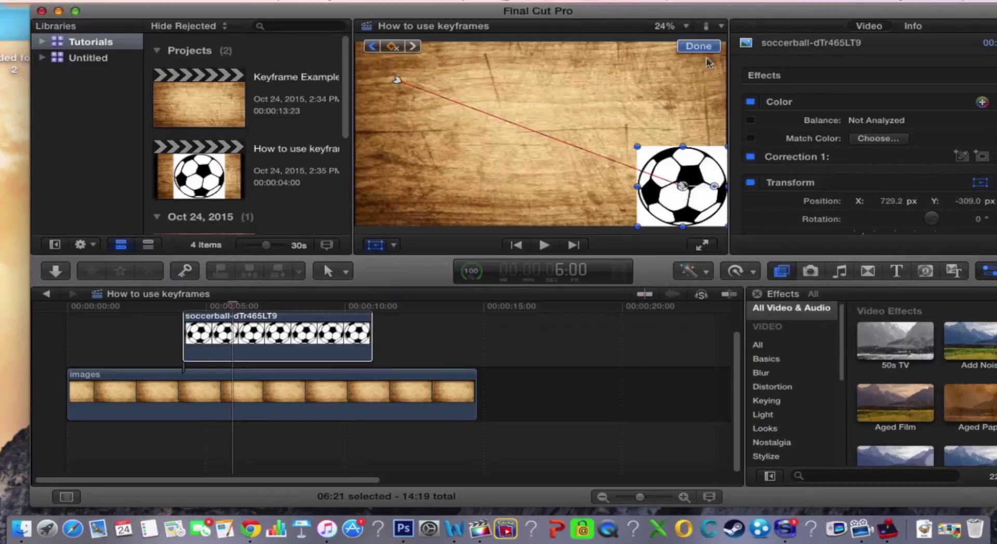
pyautogui.click(698, 45)
# Play back the soccer ball's keyframed movement twice, starting from before its first keyframe.
pyautogui.moveTo(234, 305); pyautogui.dragTo(142, 306)
pyautogui.press('space')
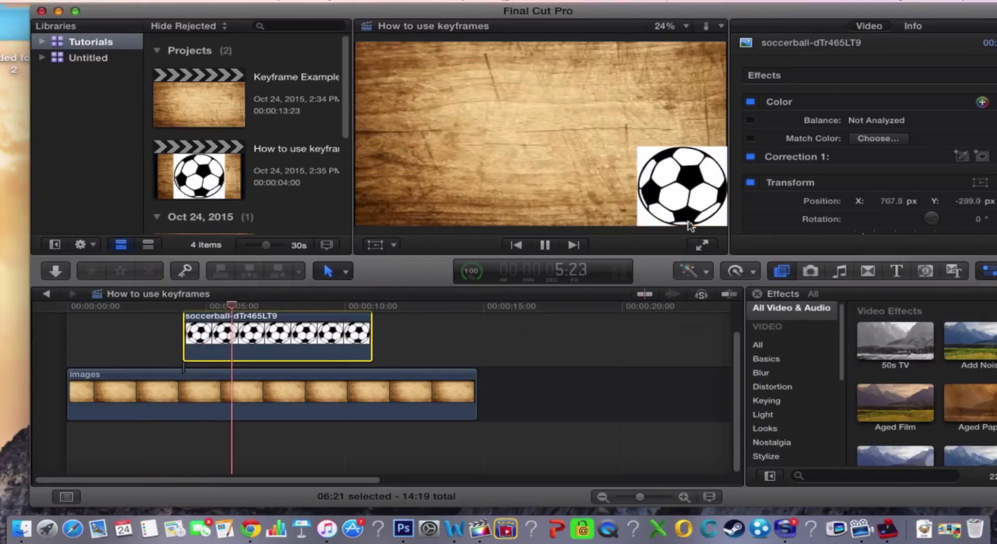
pyautogui.moveTo(229, 305); pyautogui.dragTo(187, 303)
pyautogui.press('space')
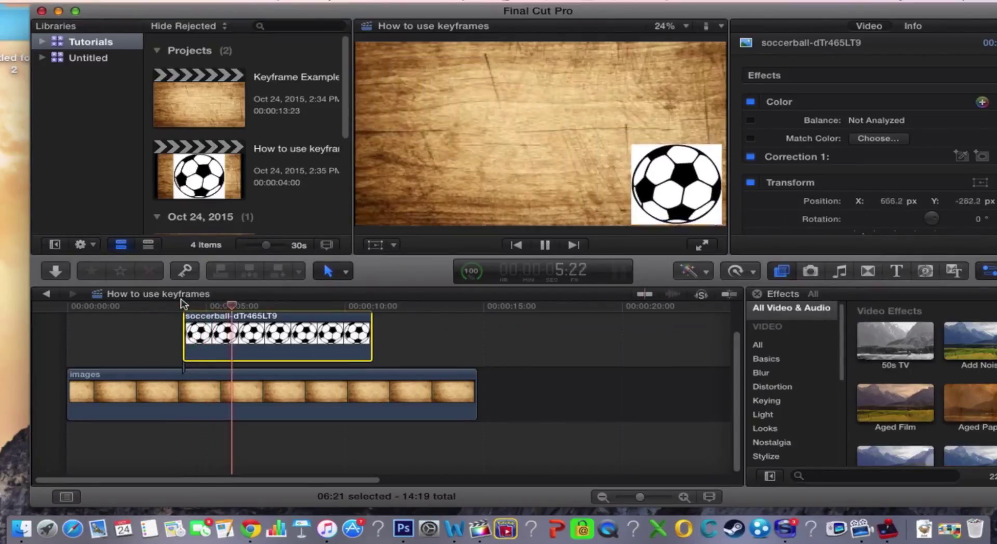
pyautogui.press('space')
pyautogui.click(147, 312)
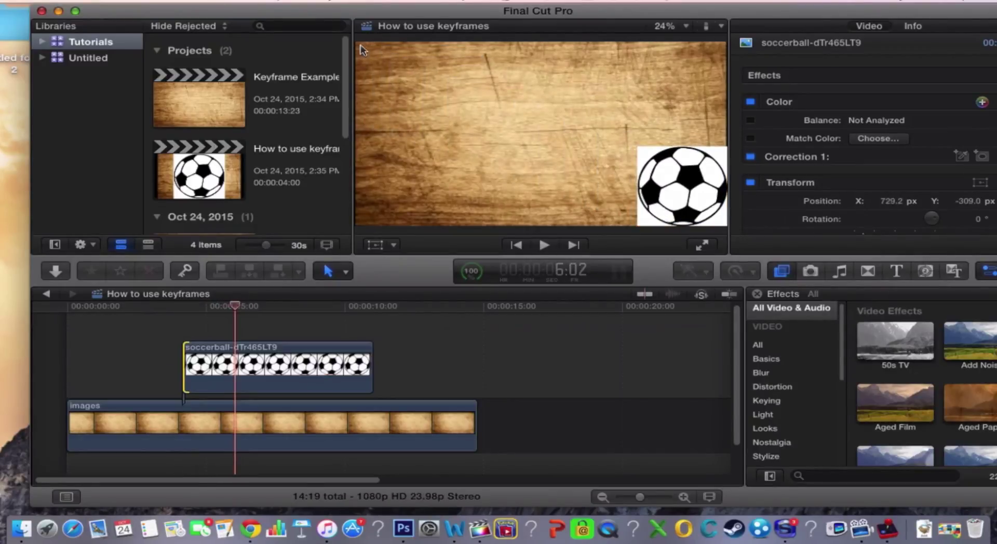